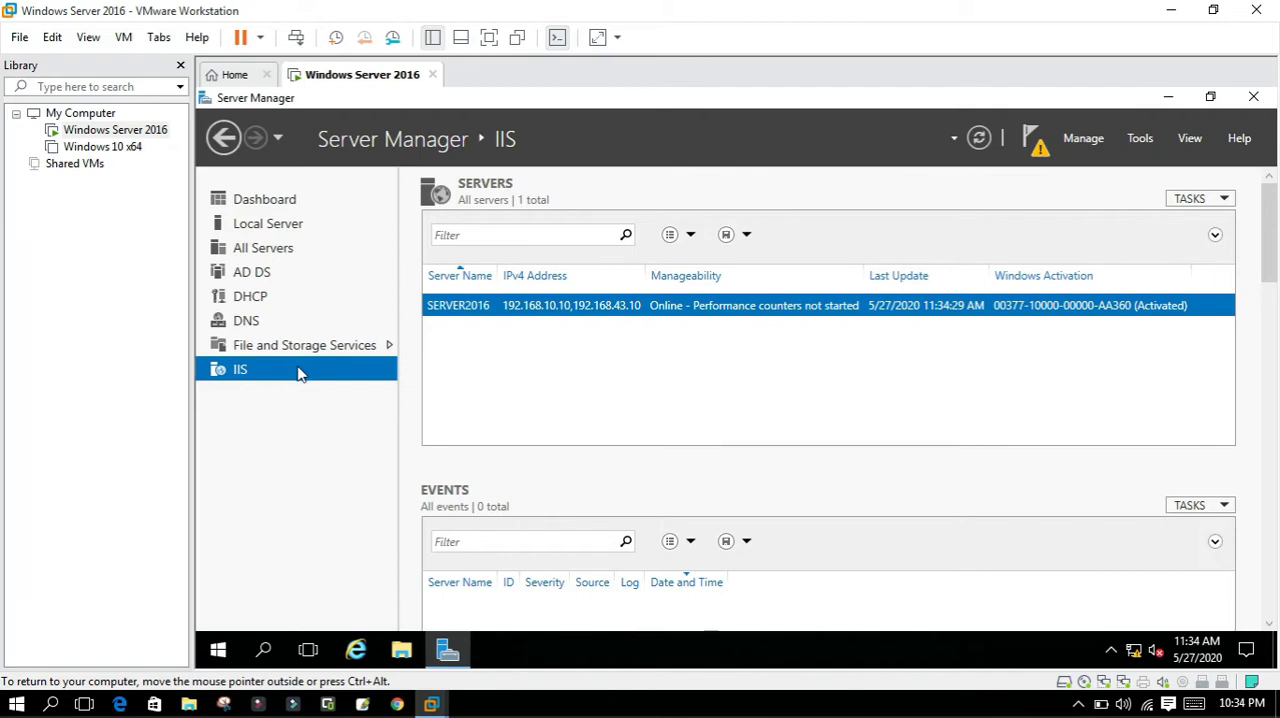
Show the virtual machine full screen and open Internet Information Services (IIS) Manager for SERVER2016 in a maximized window
key("ctrl+alt+Return")
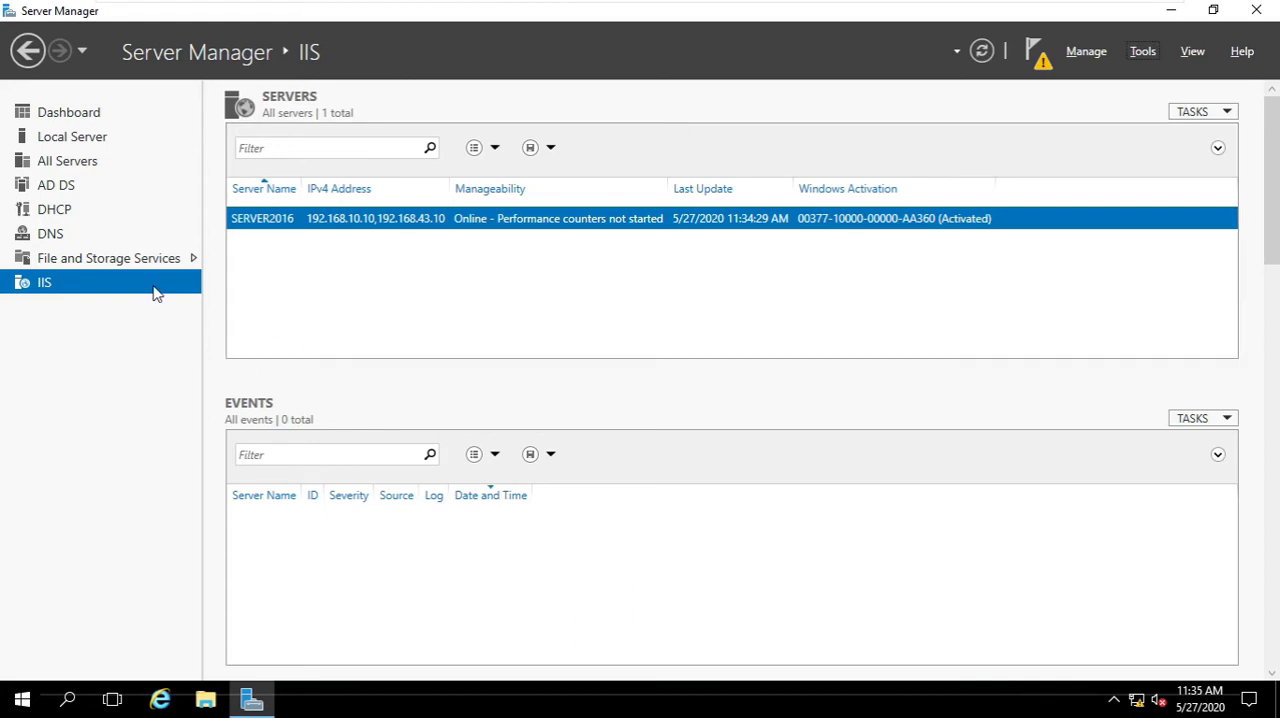
right_click(449, 229)
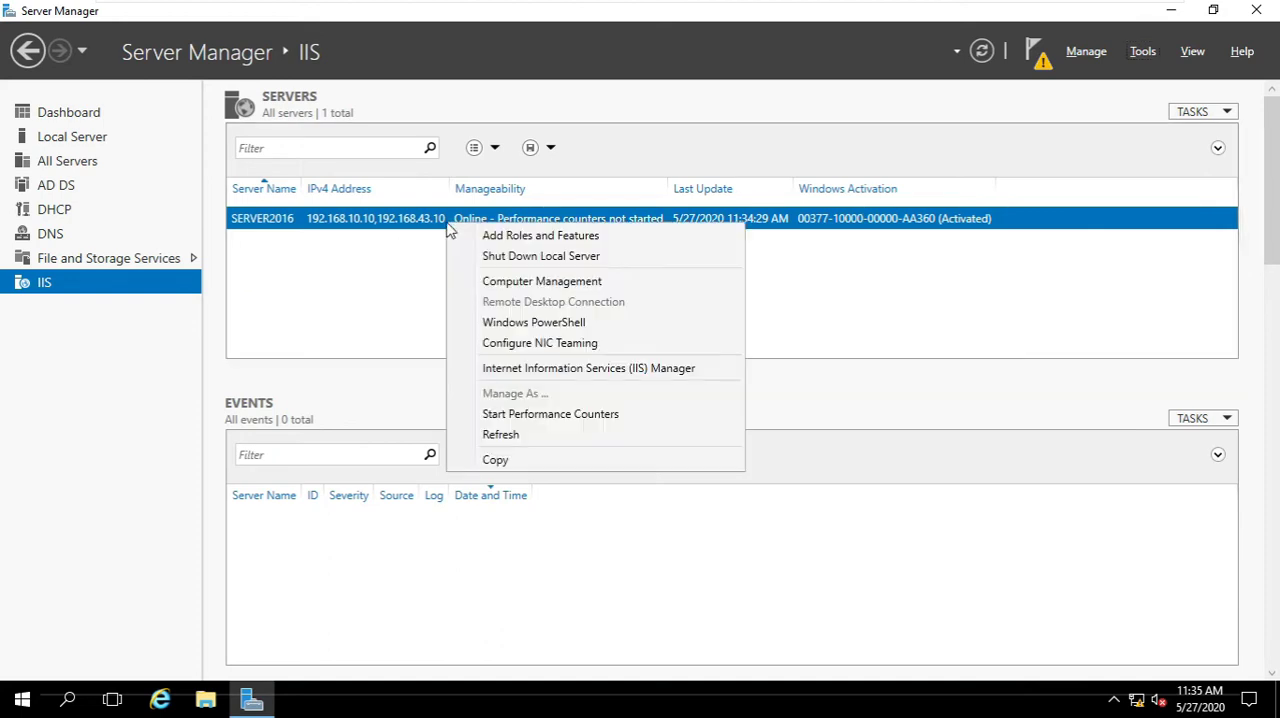
left_click(524, 370)
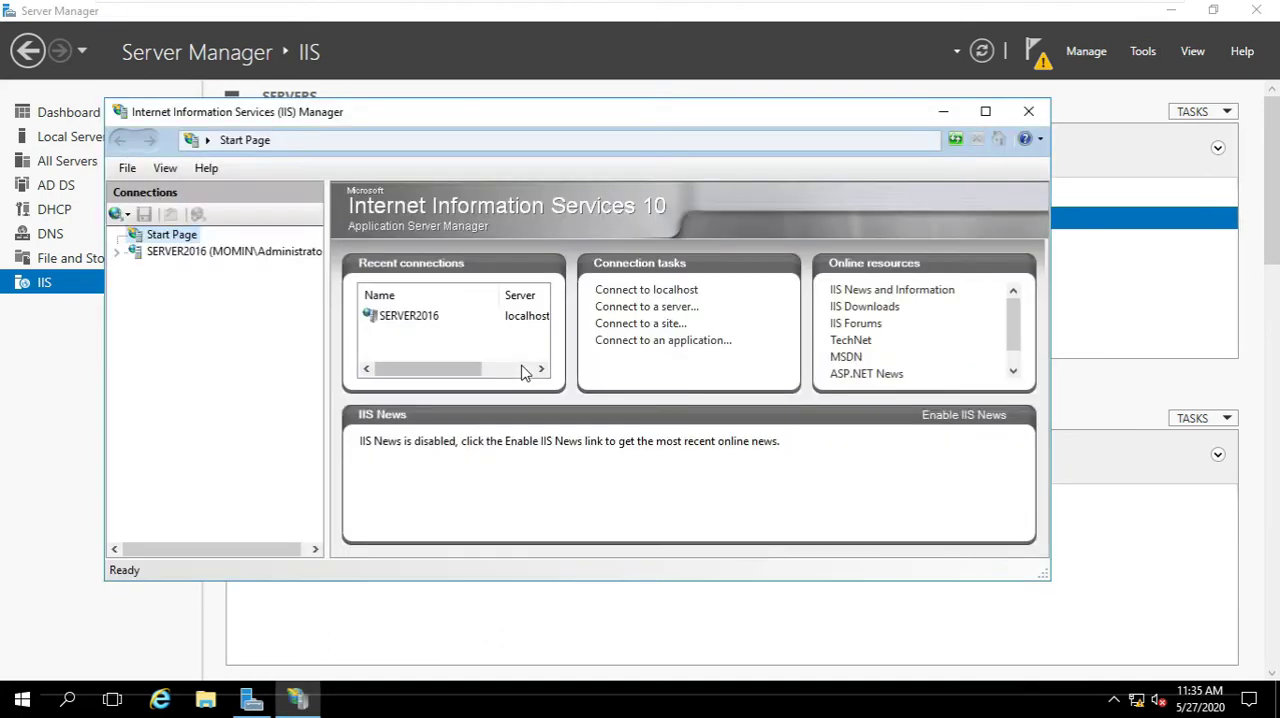
left_click(985, 112)
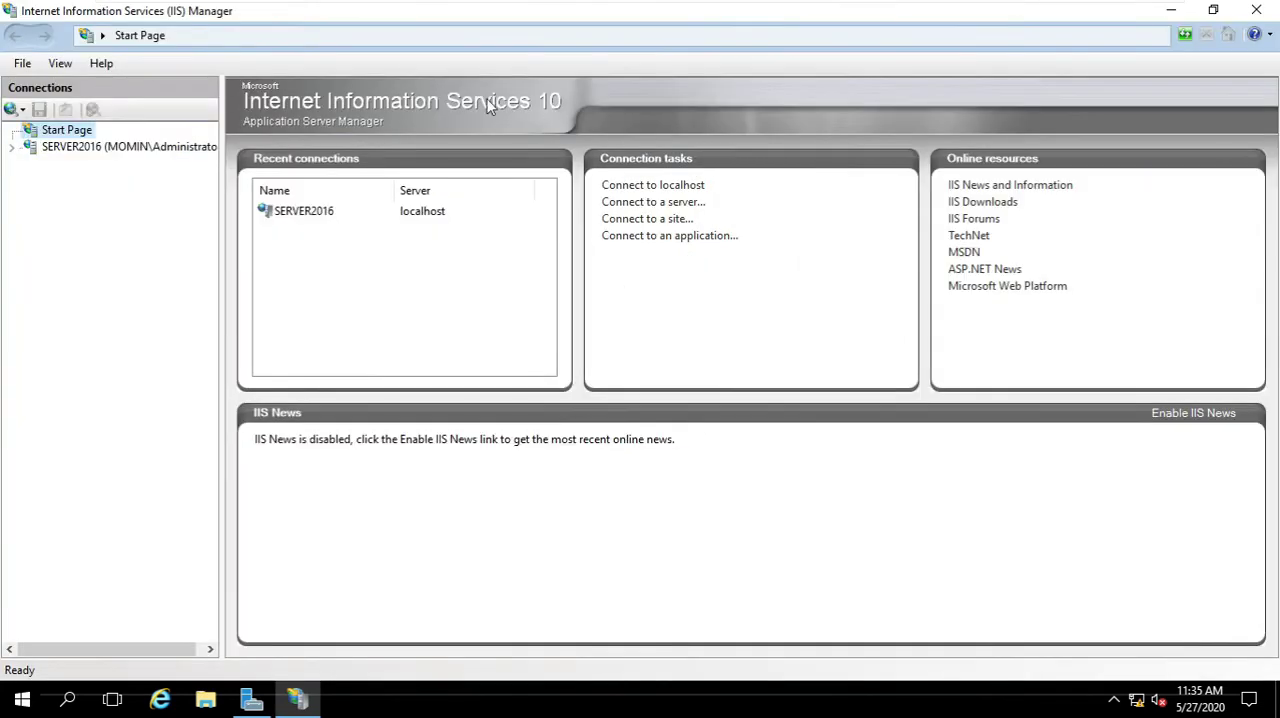
Expand the SERVER2016 connection and its Sites folder, and show the home page of Default Web Site
left_click(18, 150)
left_click(31, 181)
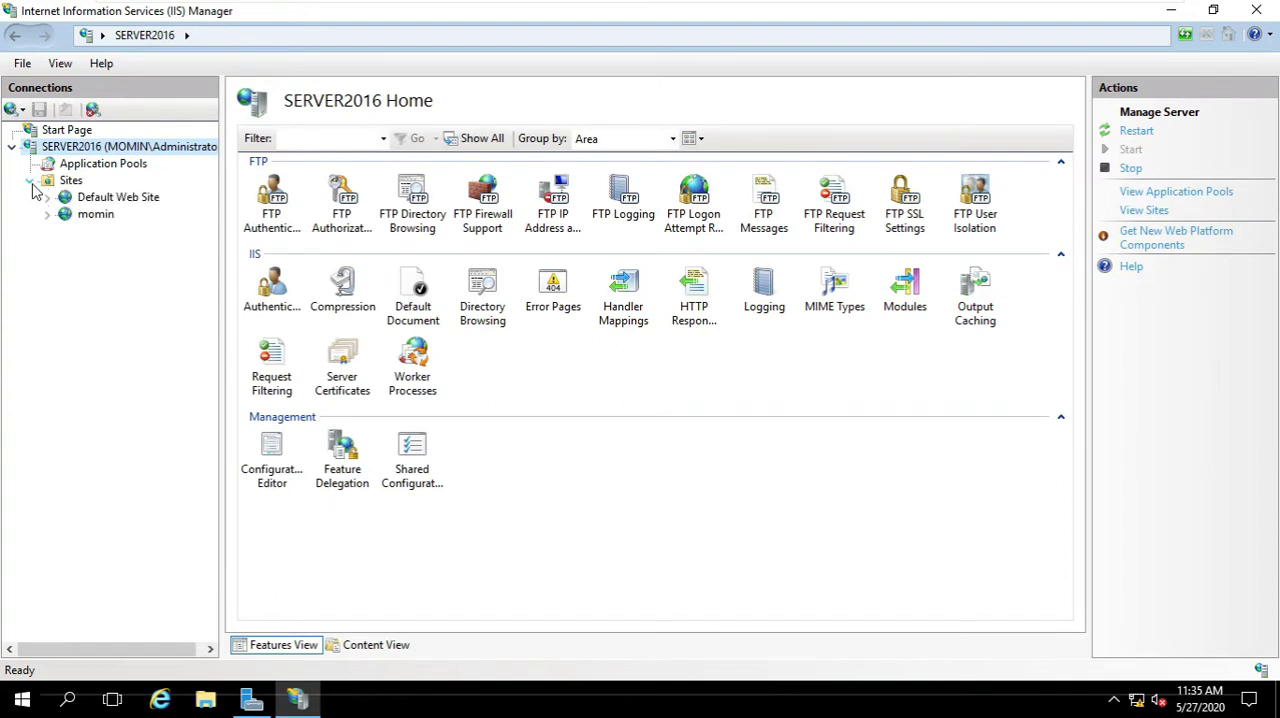
left_click(100, 197)
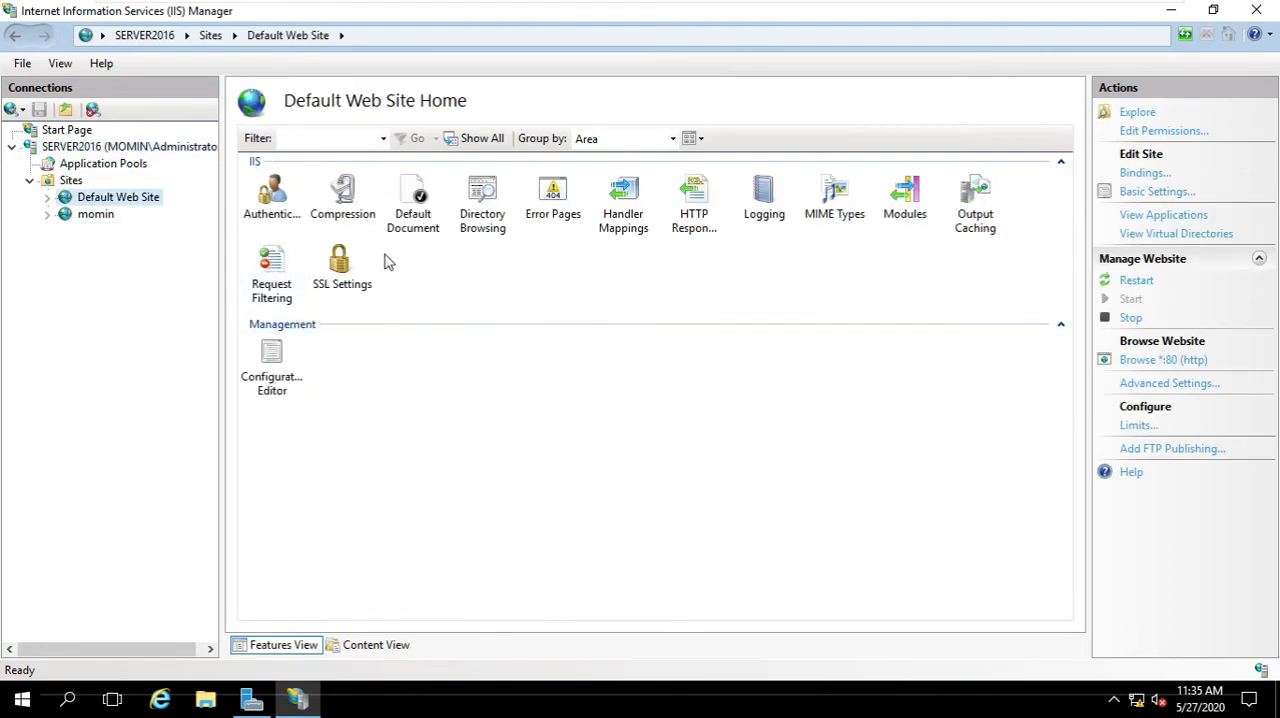
Start adding a new website under Sites and enter the site owner's first name as the site name
right_click(68, 180)
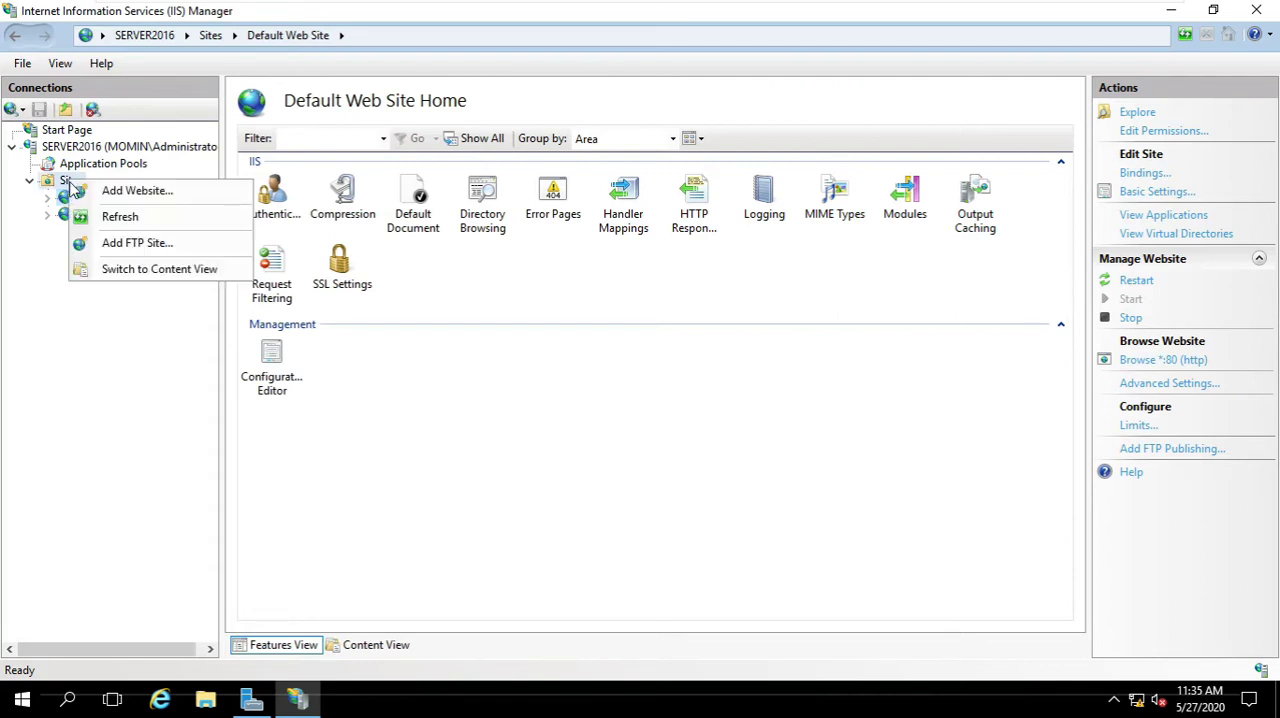
left_click(124, 190)
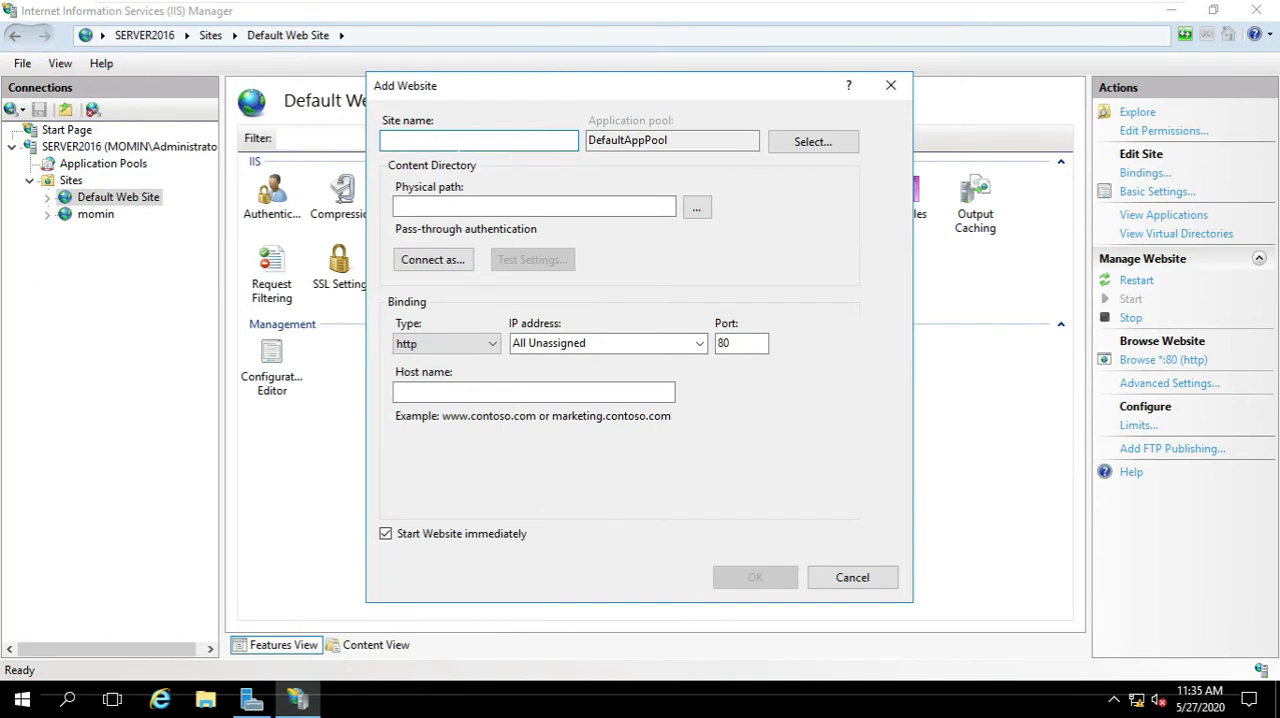
type("MOminu")
key("BackSpace")
key("BackSpace")
key("BackSpace")
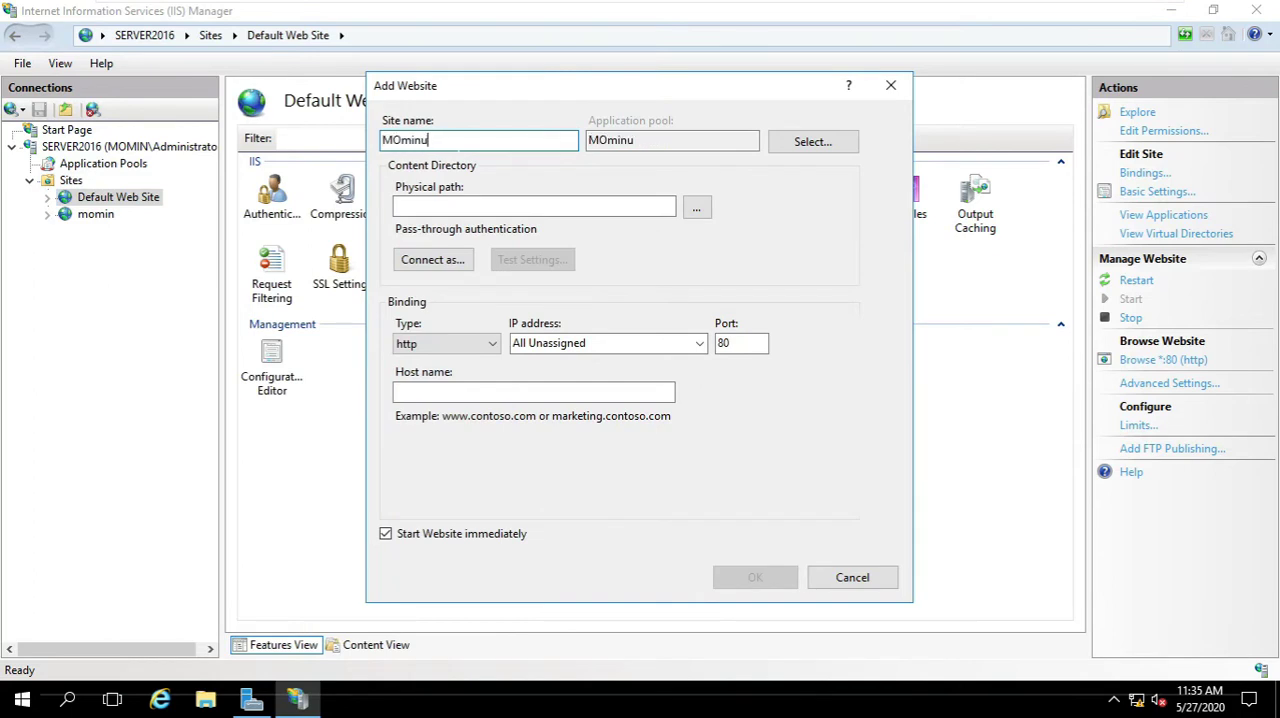
key("BackSpace")
key("BackSpace")
type("ominul")
Set the new website's physical path to the folder C:\inetpub\wwwroot
left_click(613, 206)
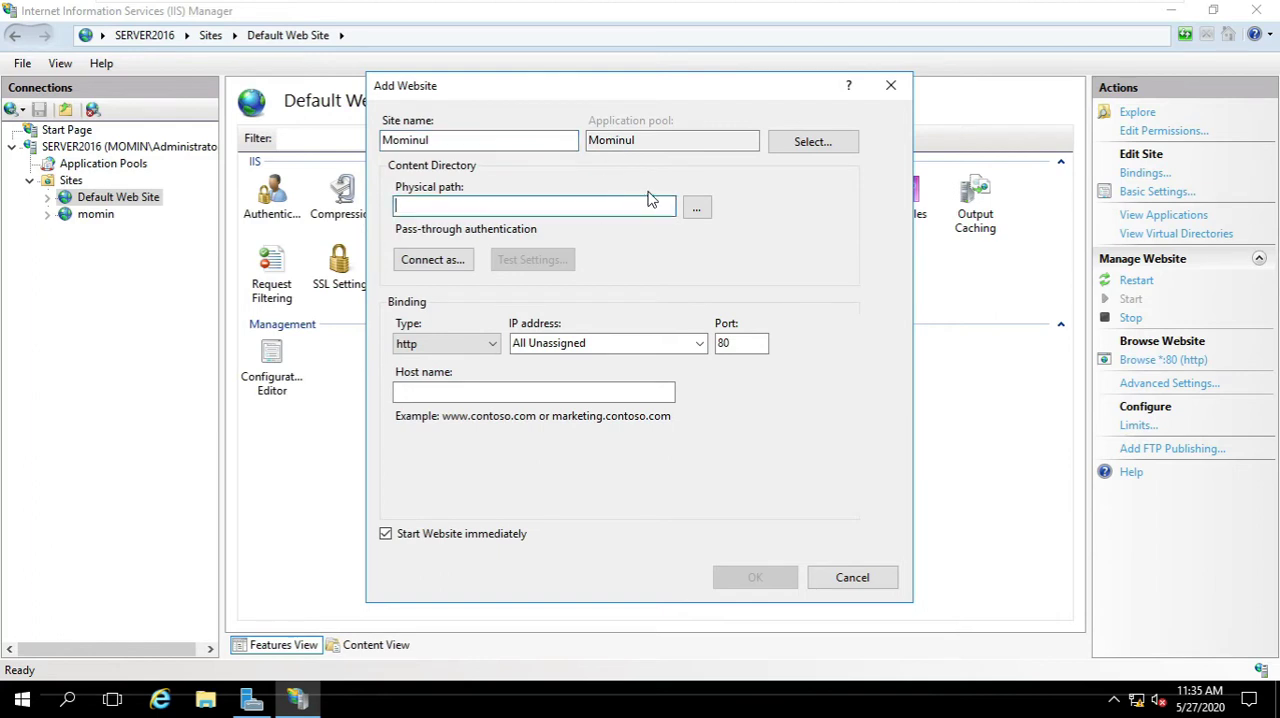
left_click(690, 208)
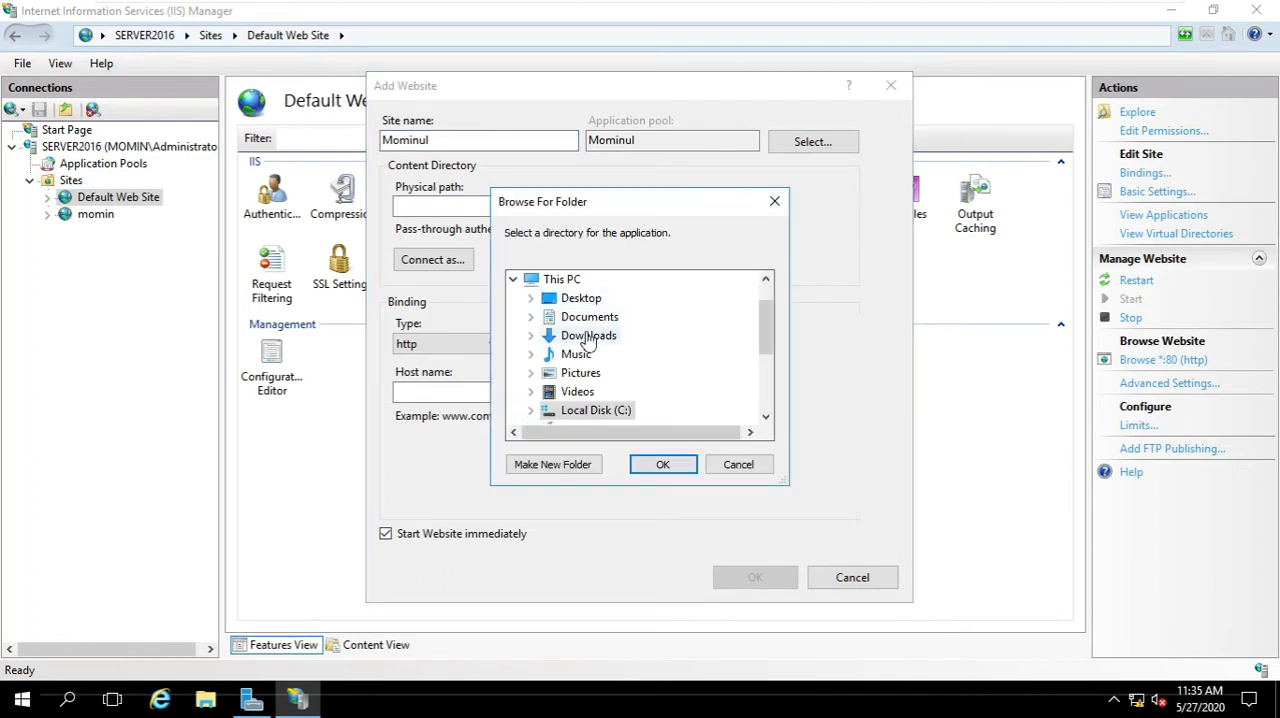
double_click(592, 408)
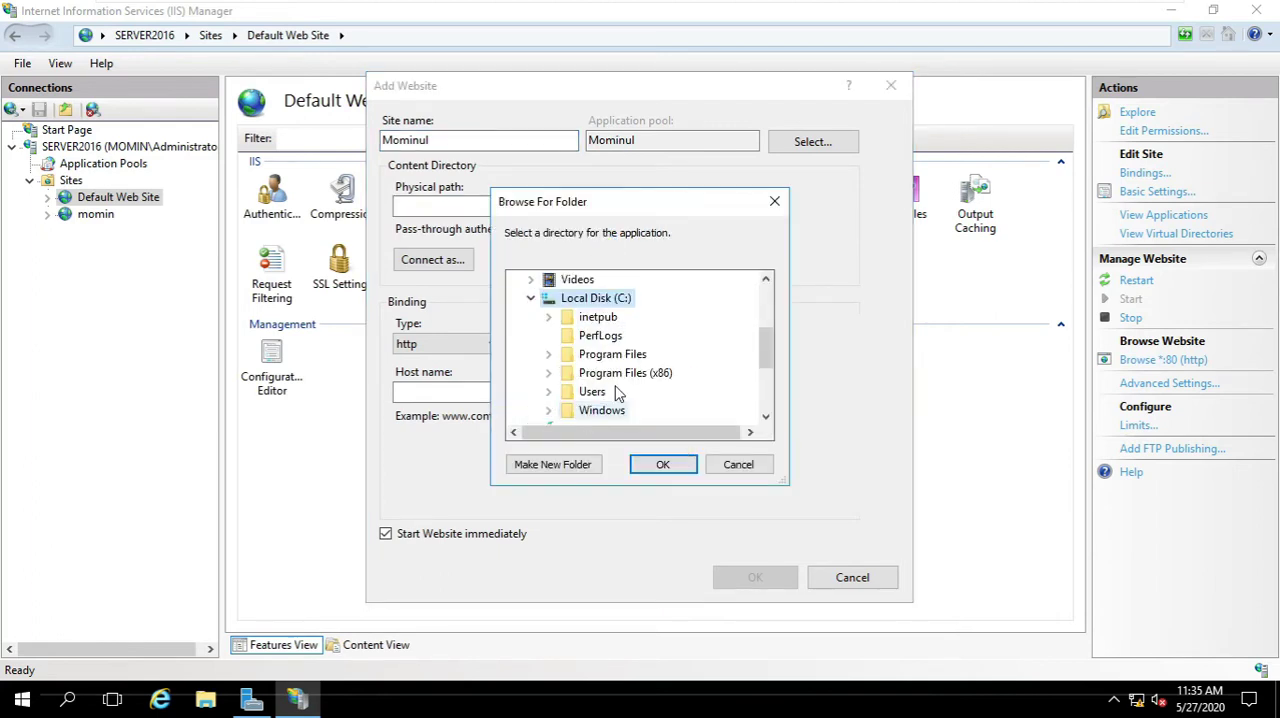
double_click(600, 318)
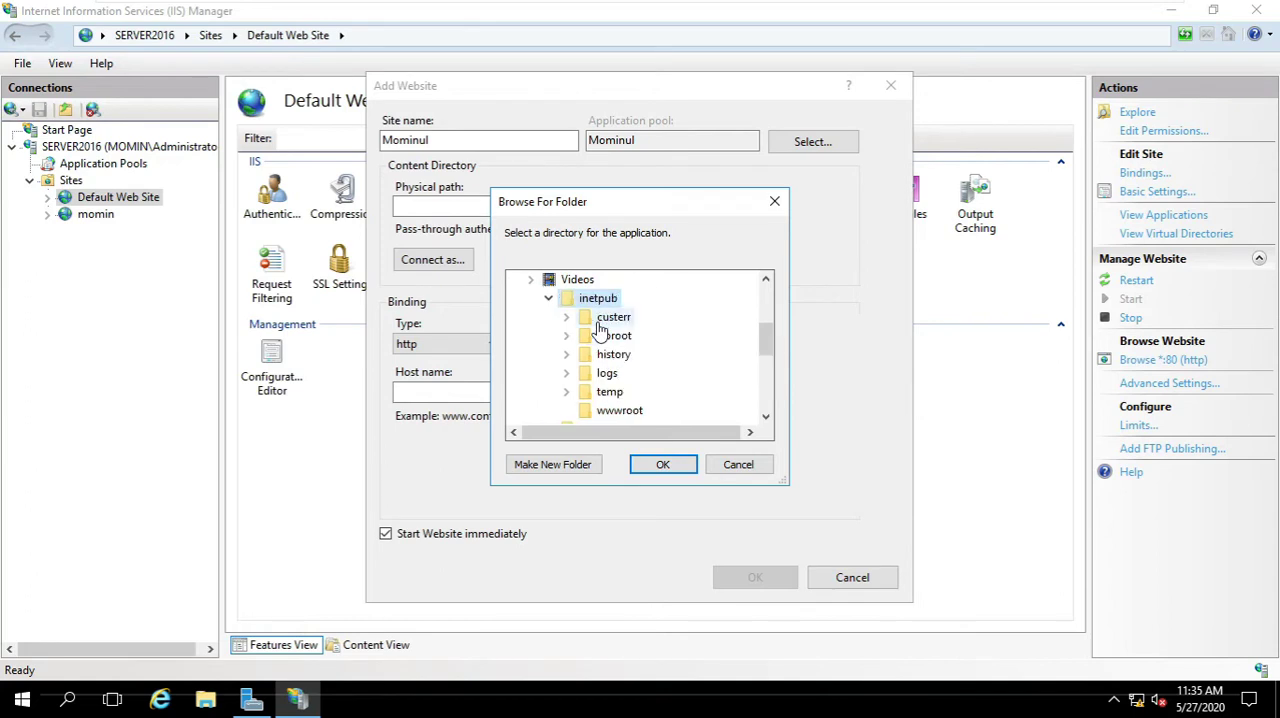
left_click(620, 411)
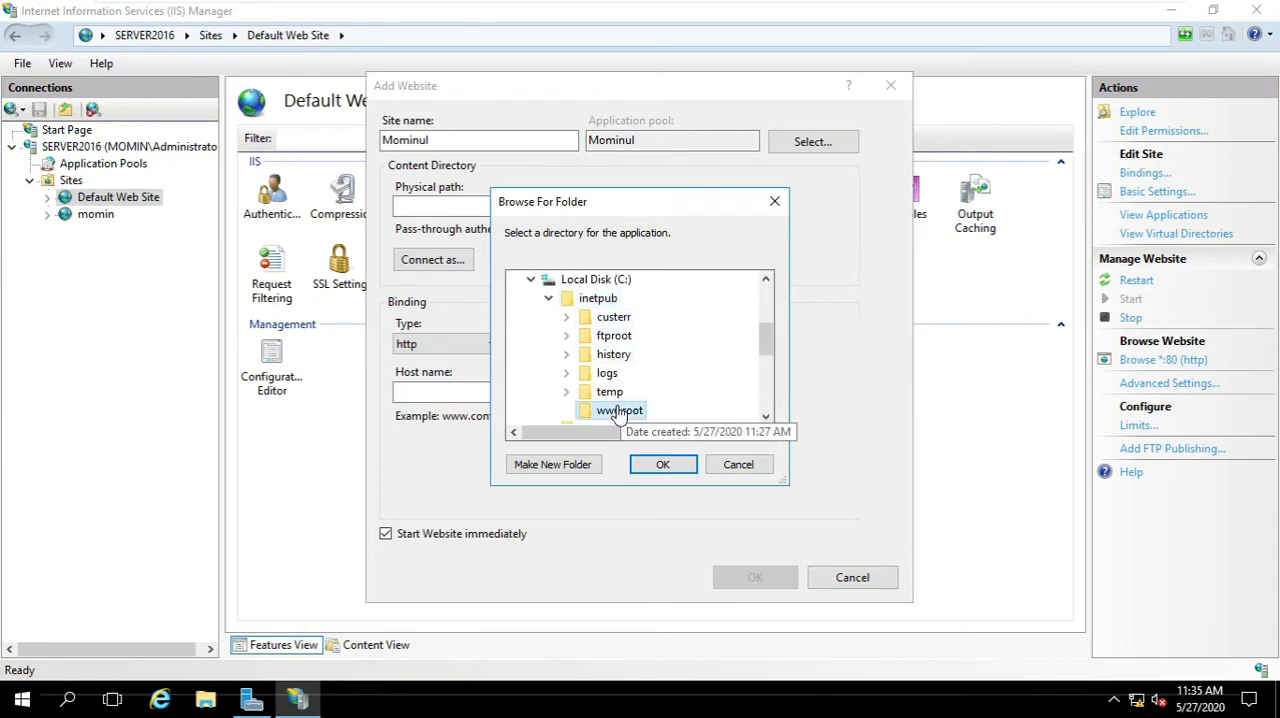
left_click(660, 465)
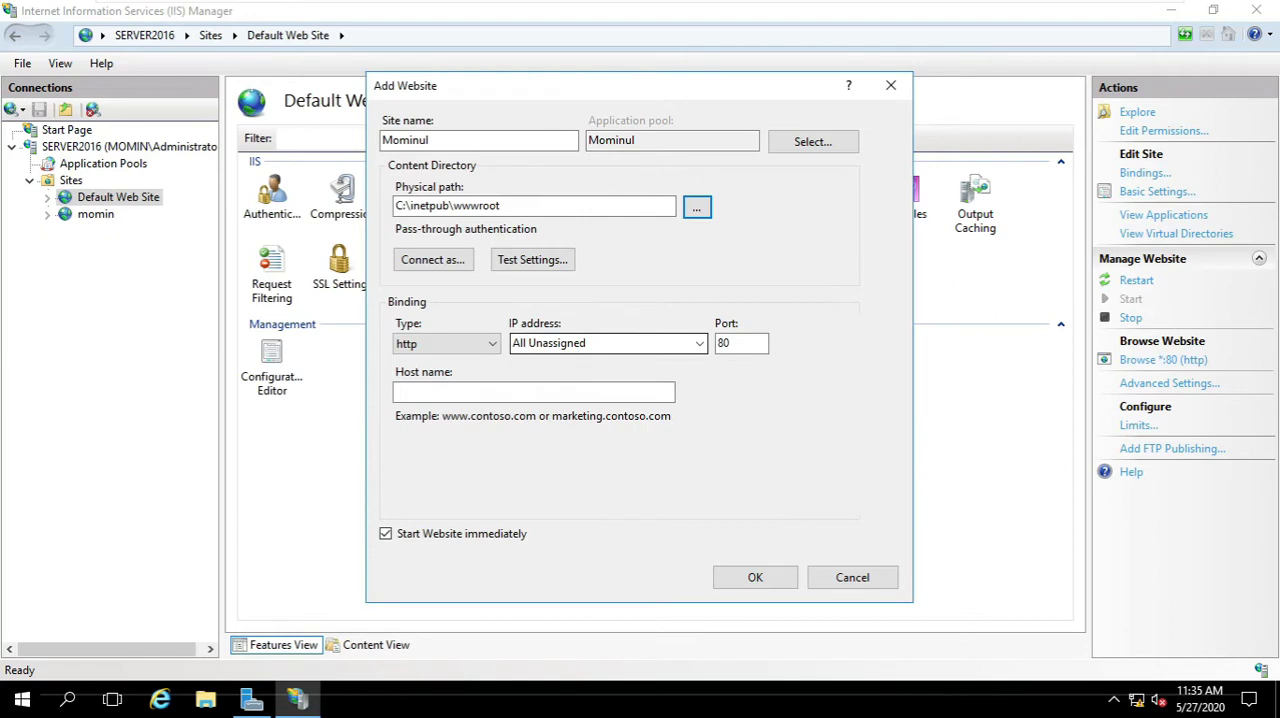
left_click(688, 346)
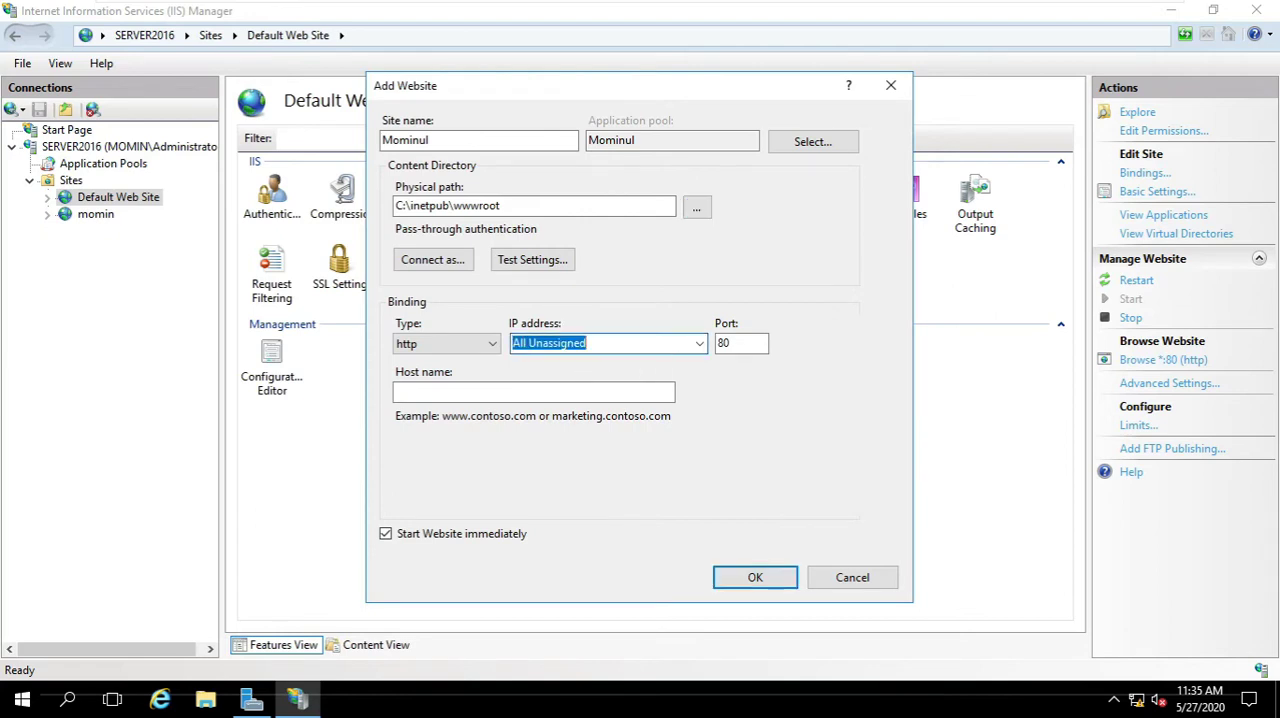
left_click(698, 345)
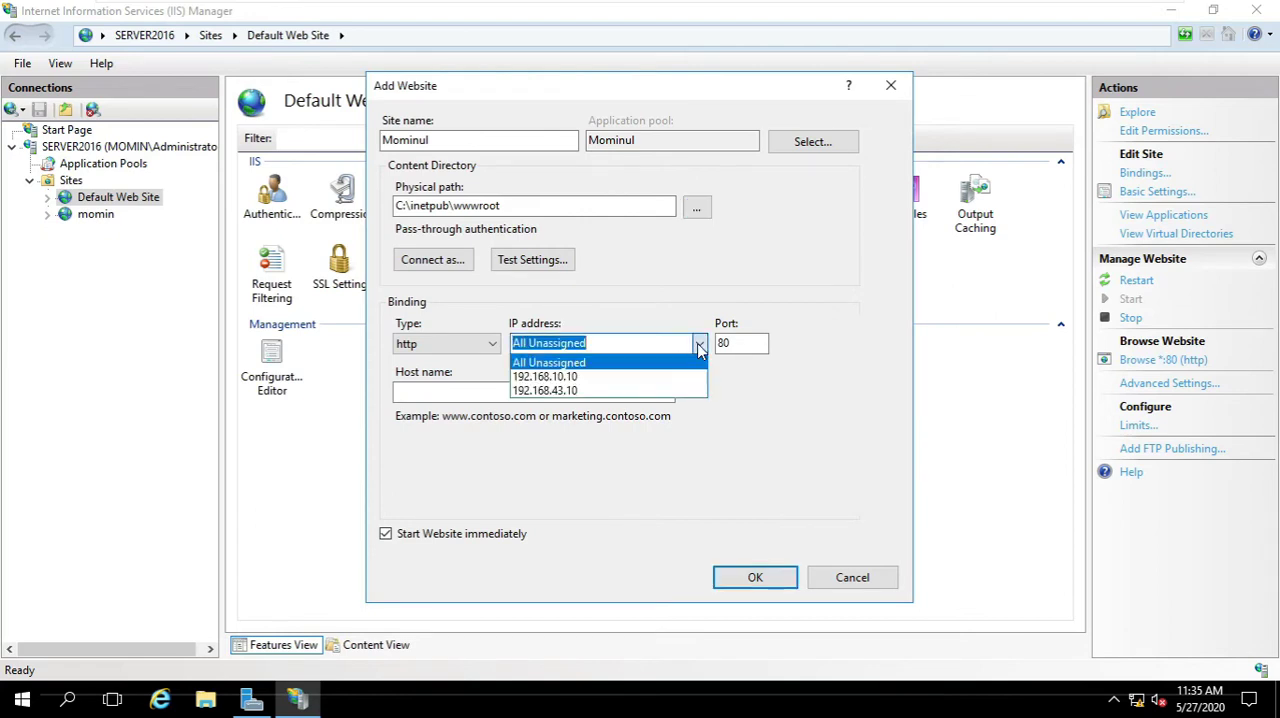
left_click(614, 394)
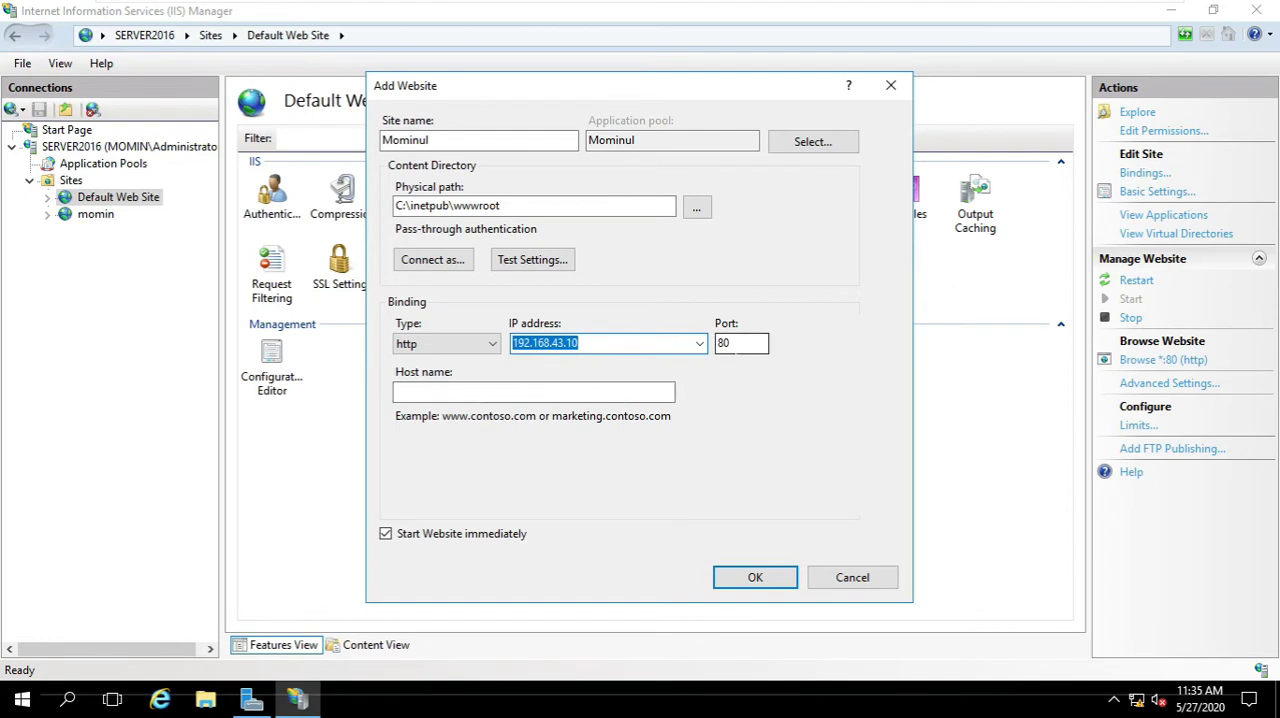
left_click(650, 386)
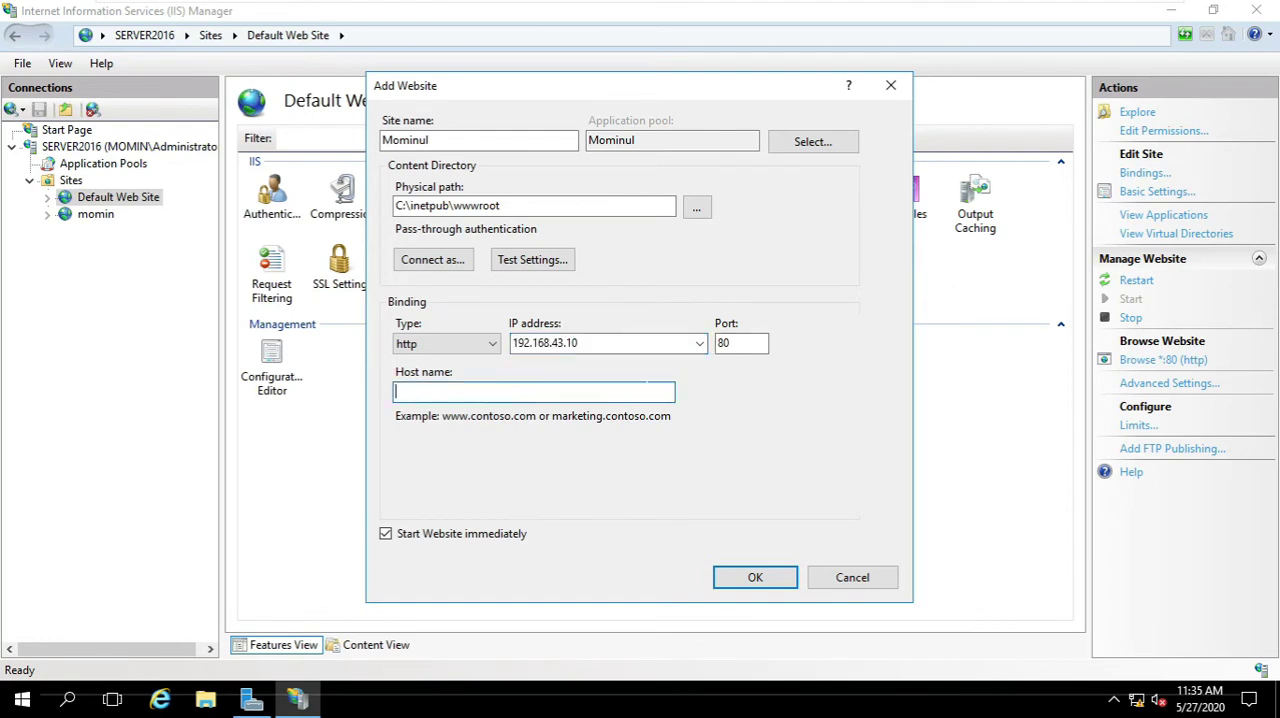
type("www.momin.com")
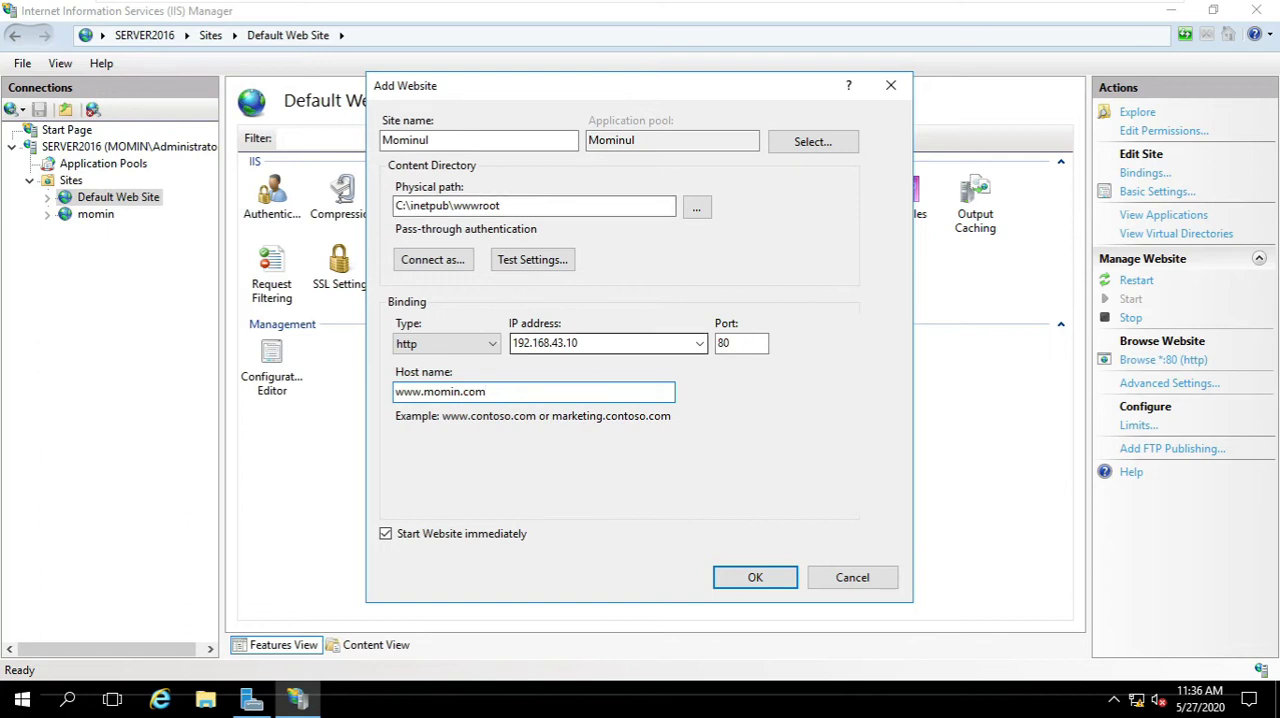
left_click(745, 582)
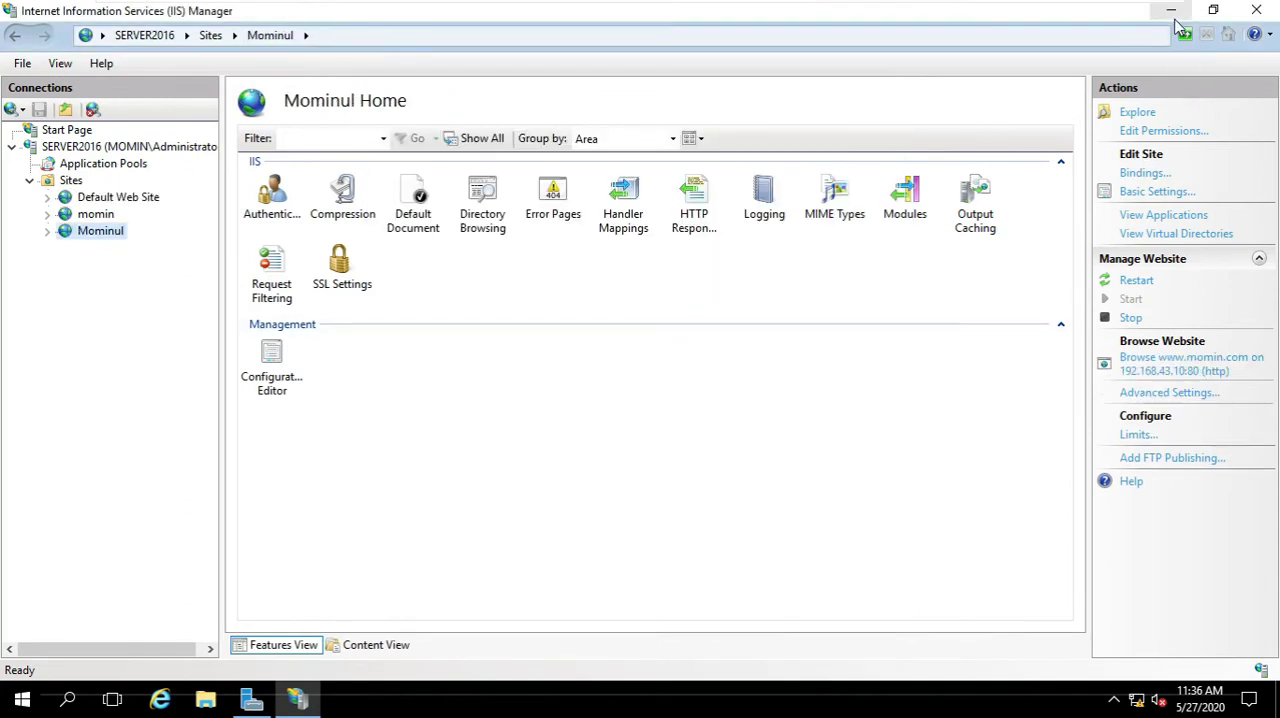
left_click(1171, 10)
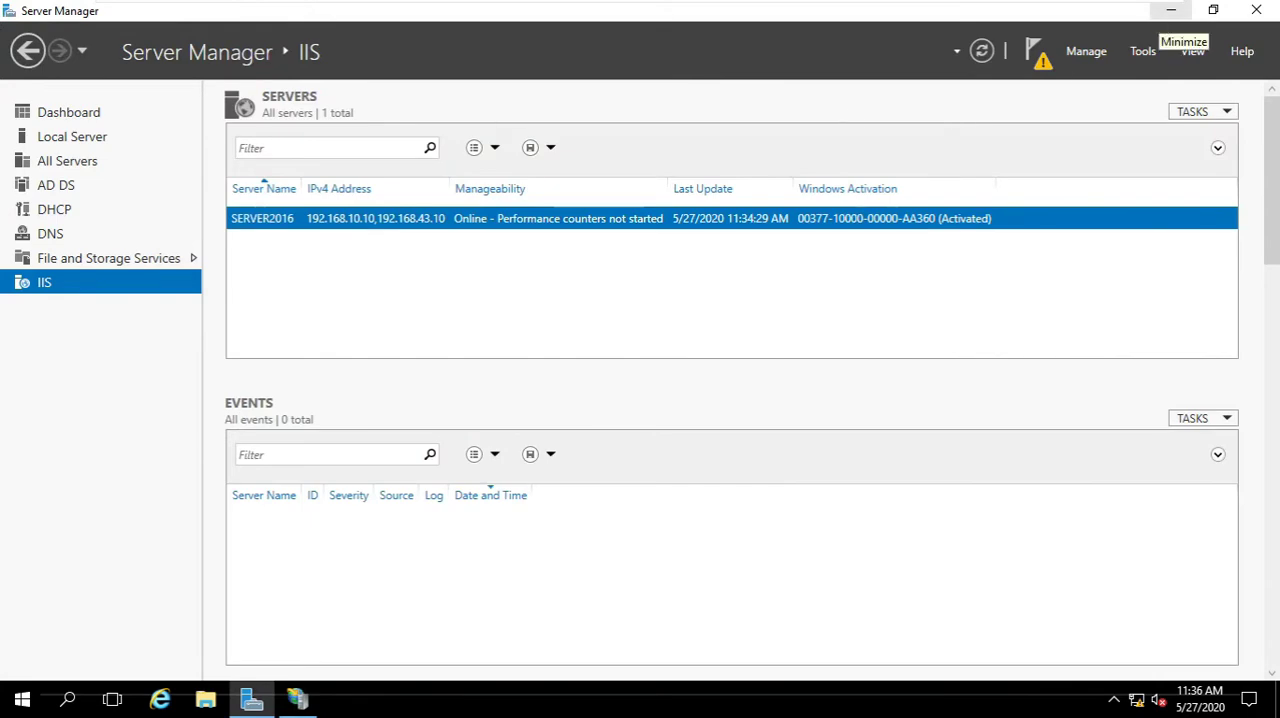
left_click(1170, 10)
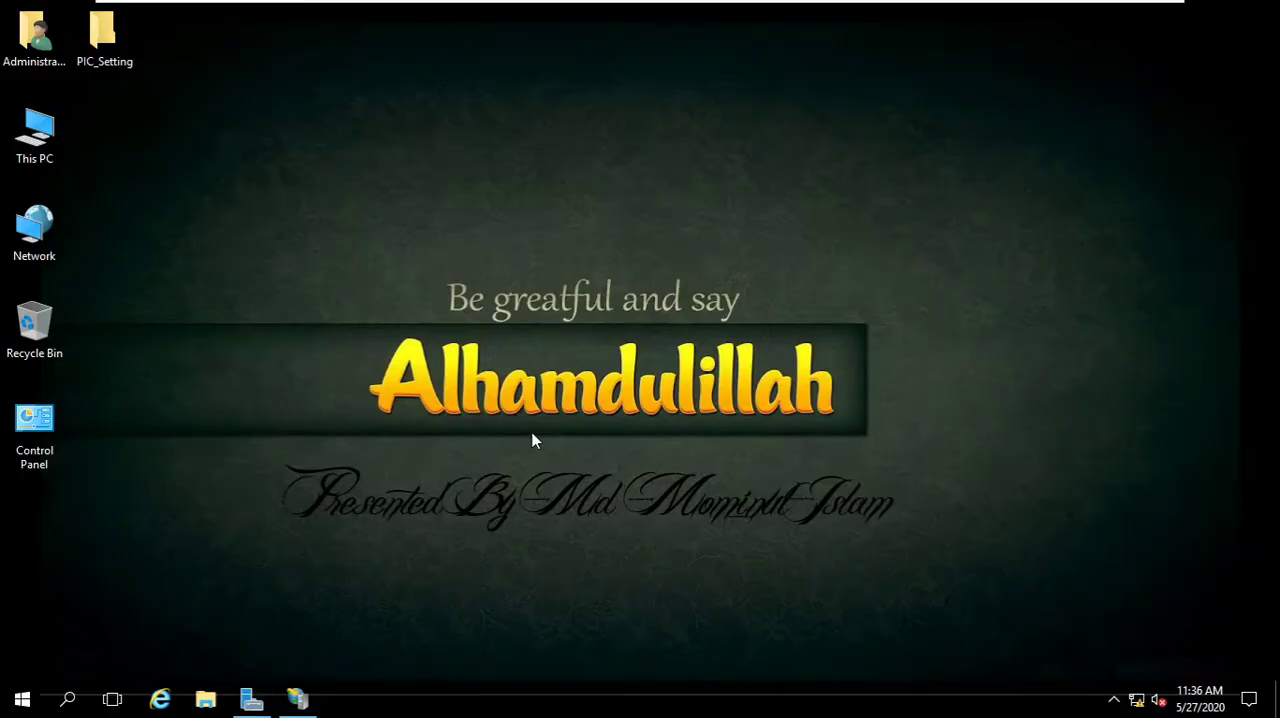
left_click(160, 698)
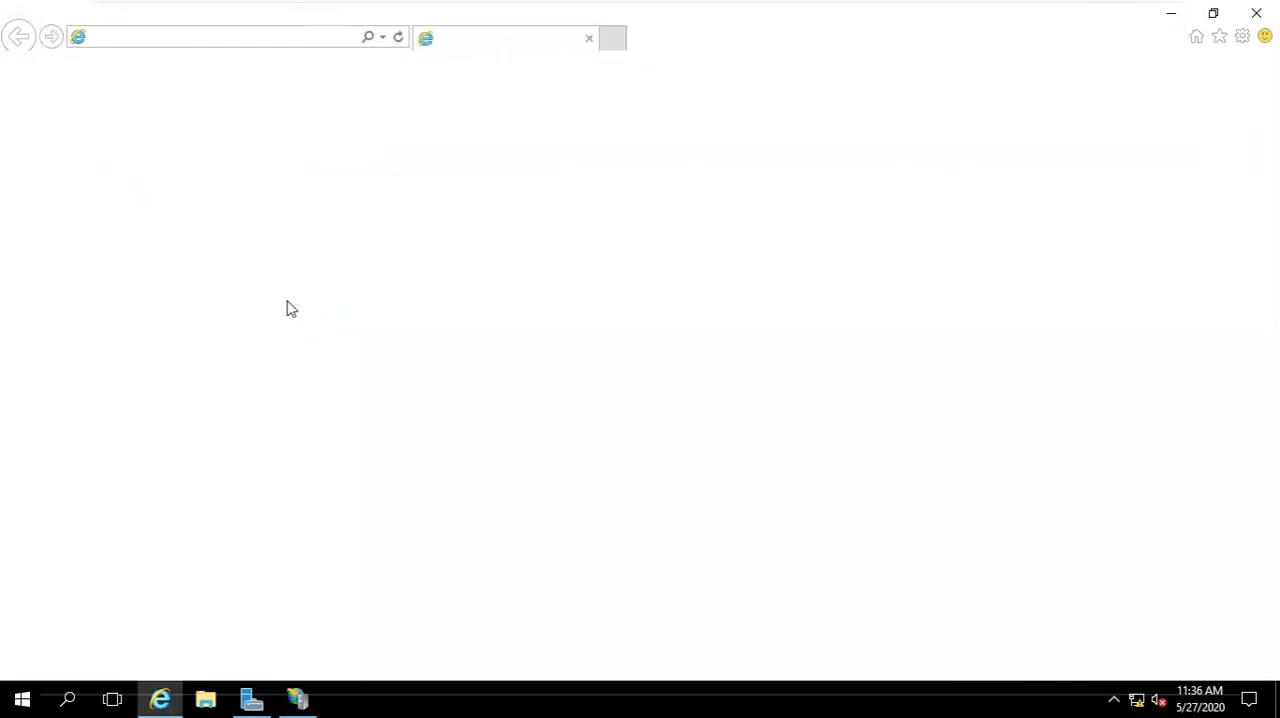
left_click(322, 40)
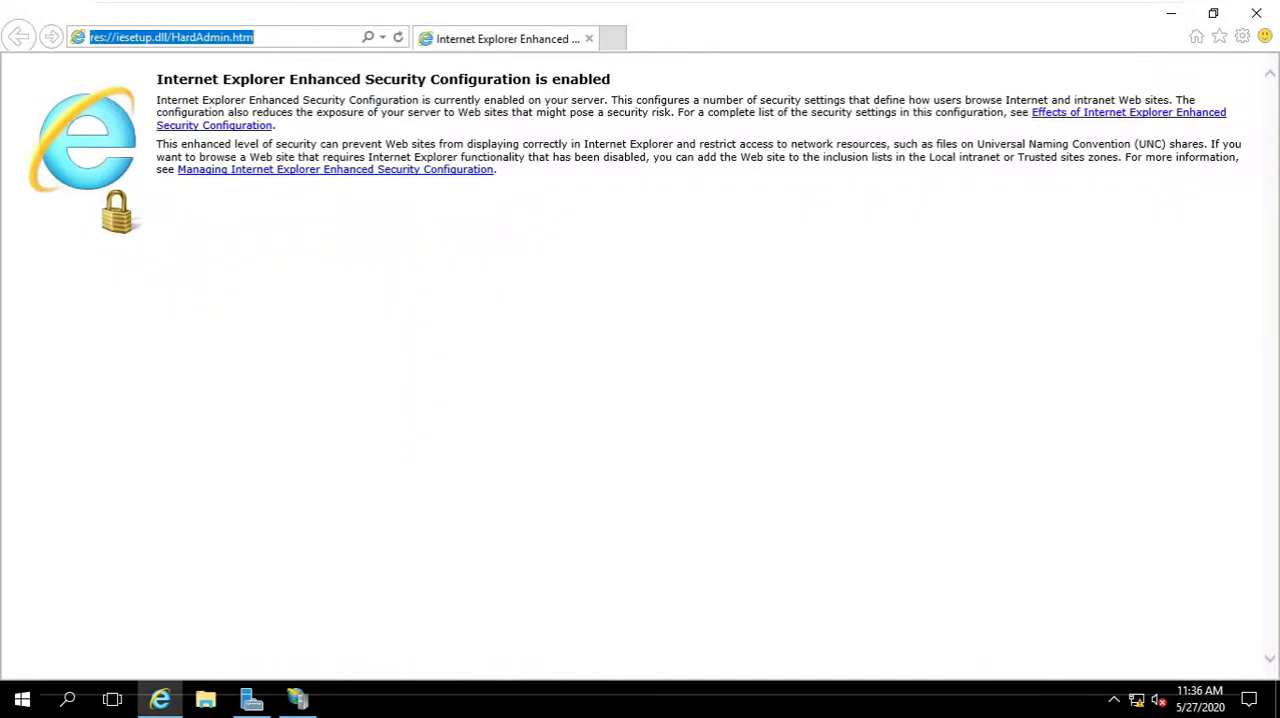
type("http")
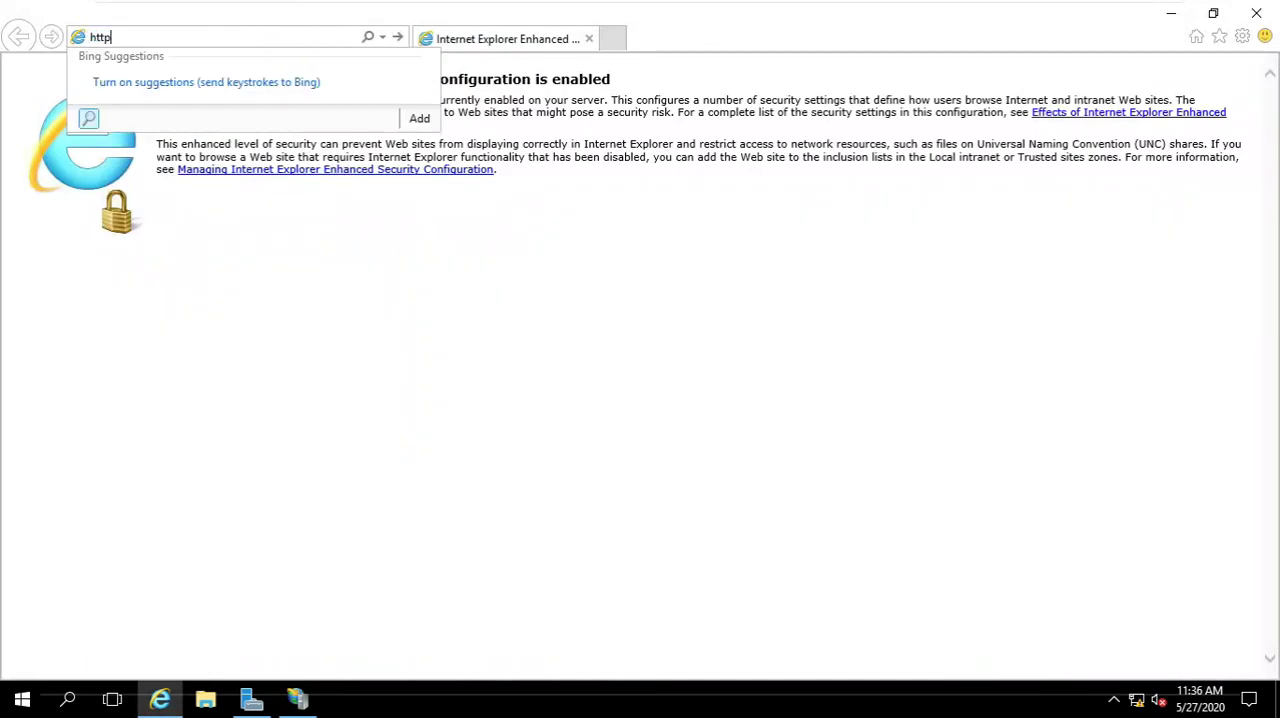
type("://192.168.43.10")
key("Return")
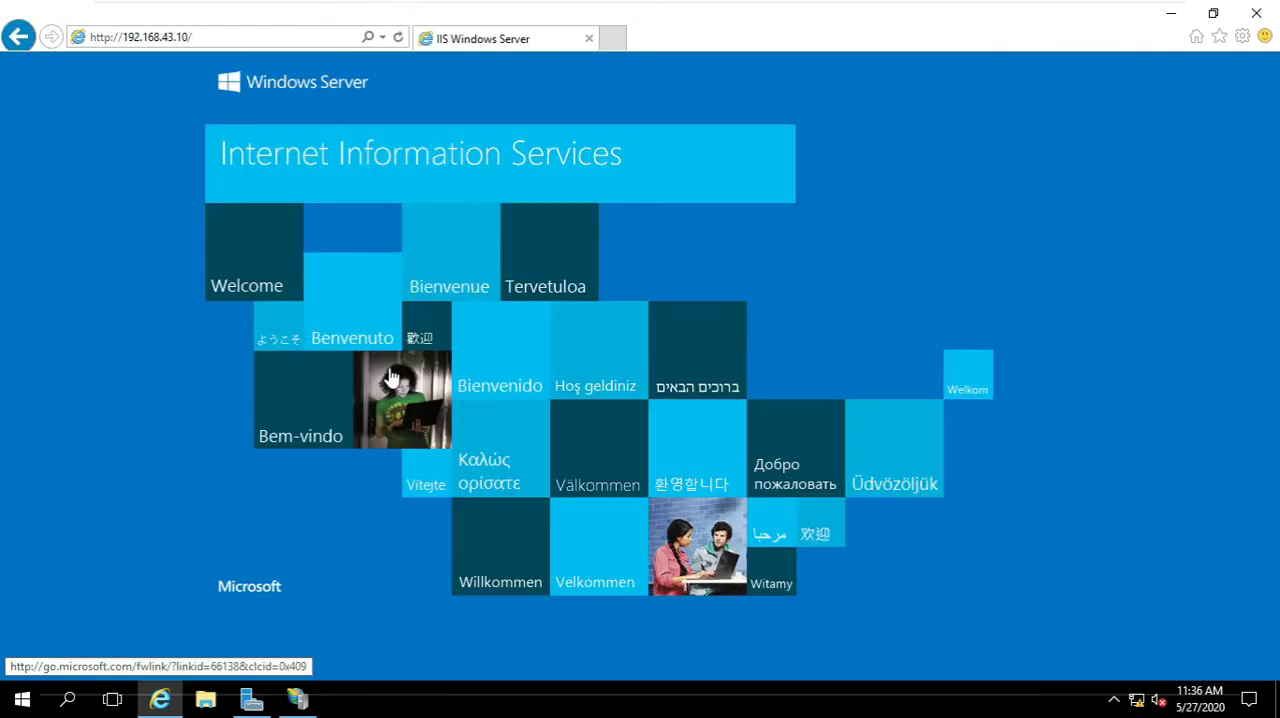
left_click(330, 37)
type("www")
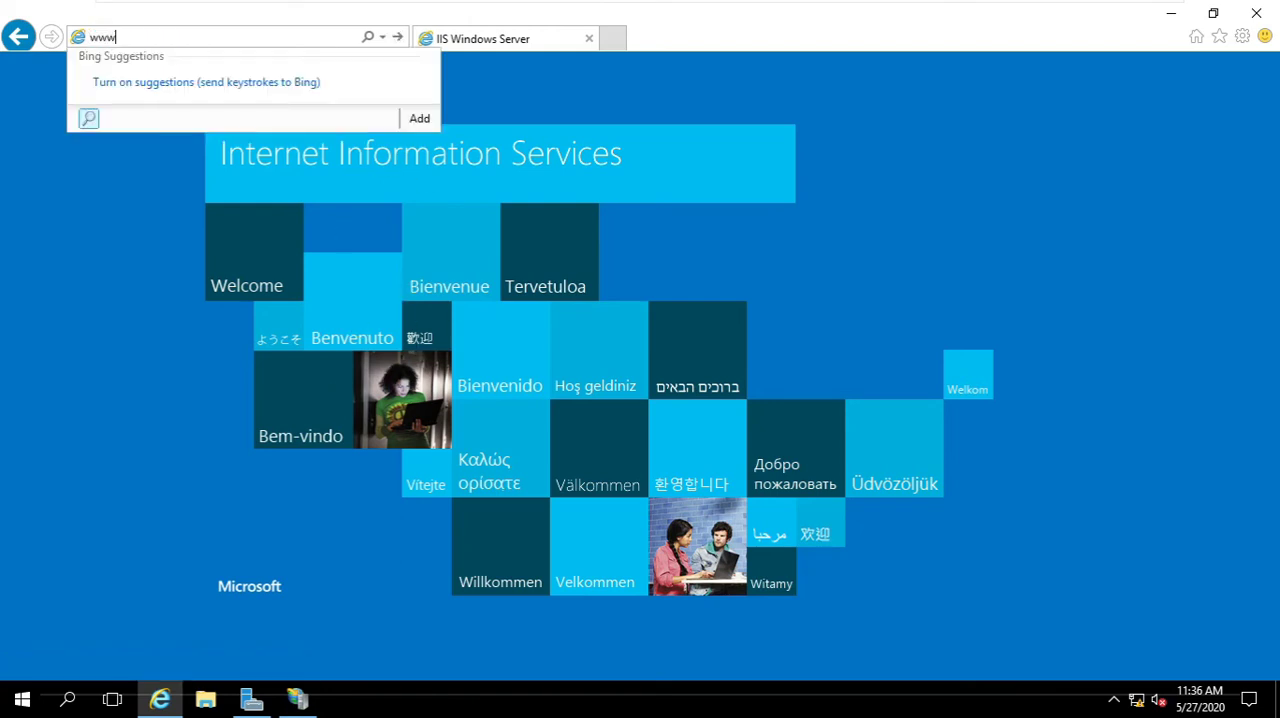
type(".momin.com")
key("Return")
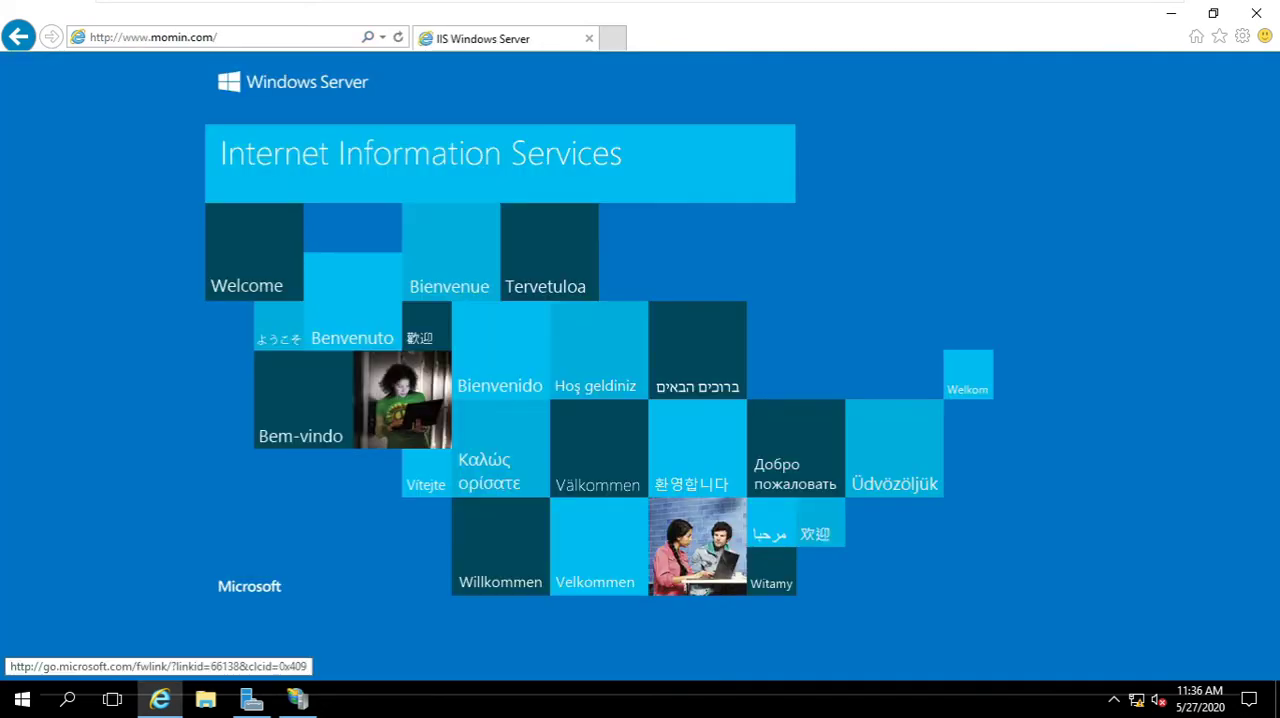
Minimize the browser and open the folder C:\inetpub\wwwroot in File Explorer
left_click(1170, 13)
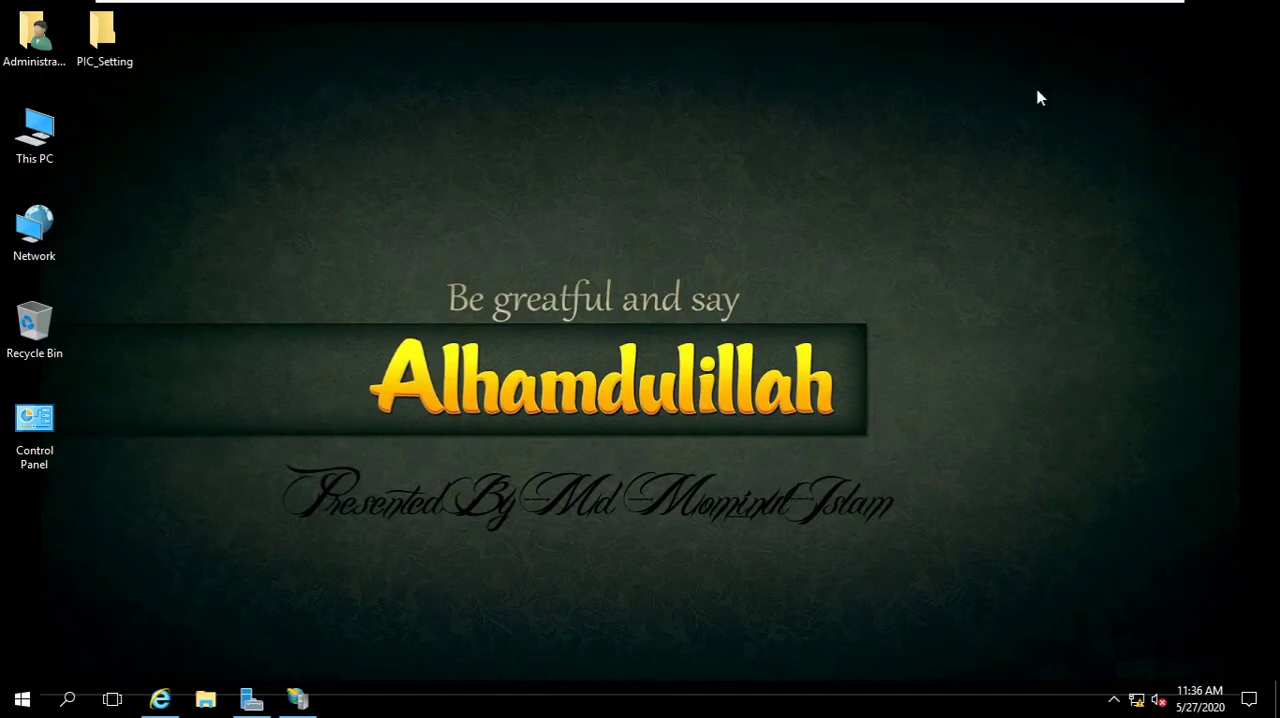
double_click(34, 135)
double_click(372, 337)
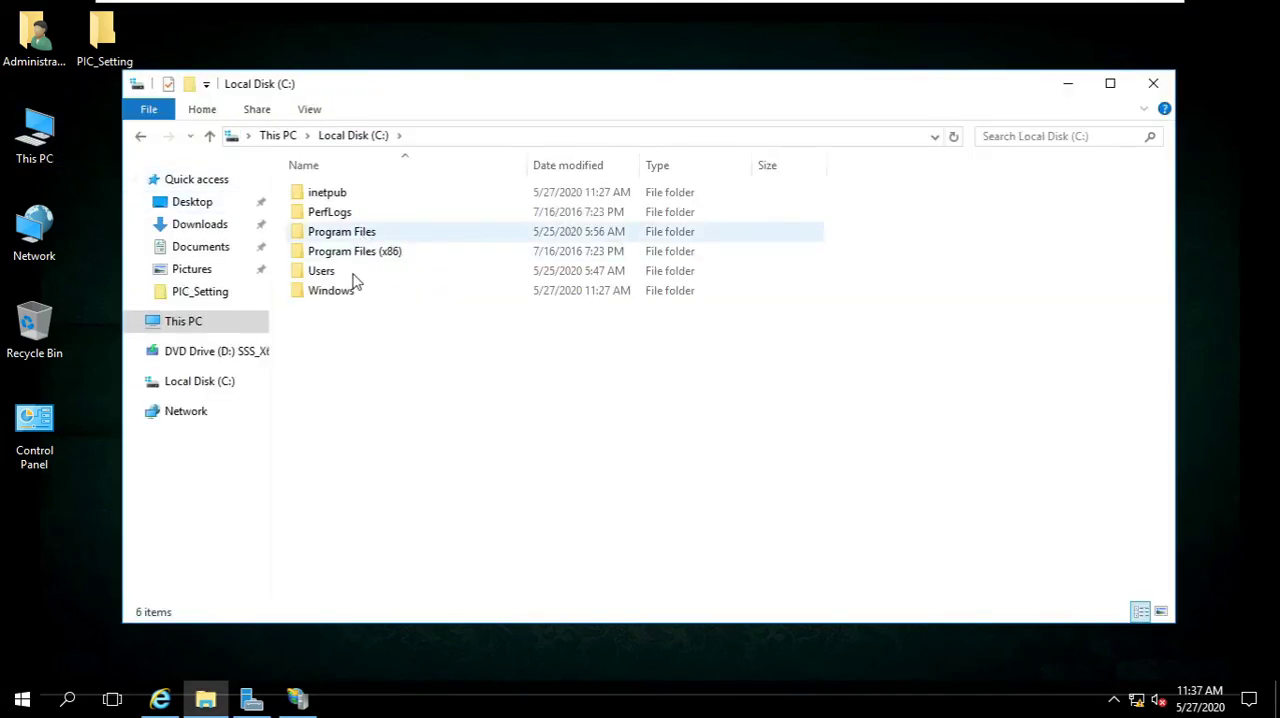
double_click(343, 194)
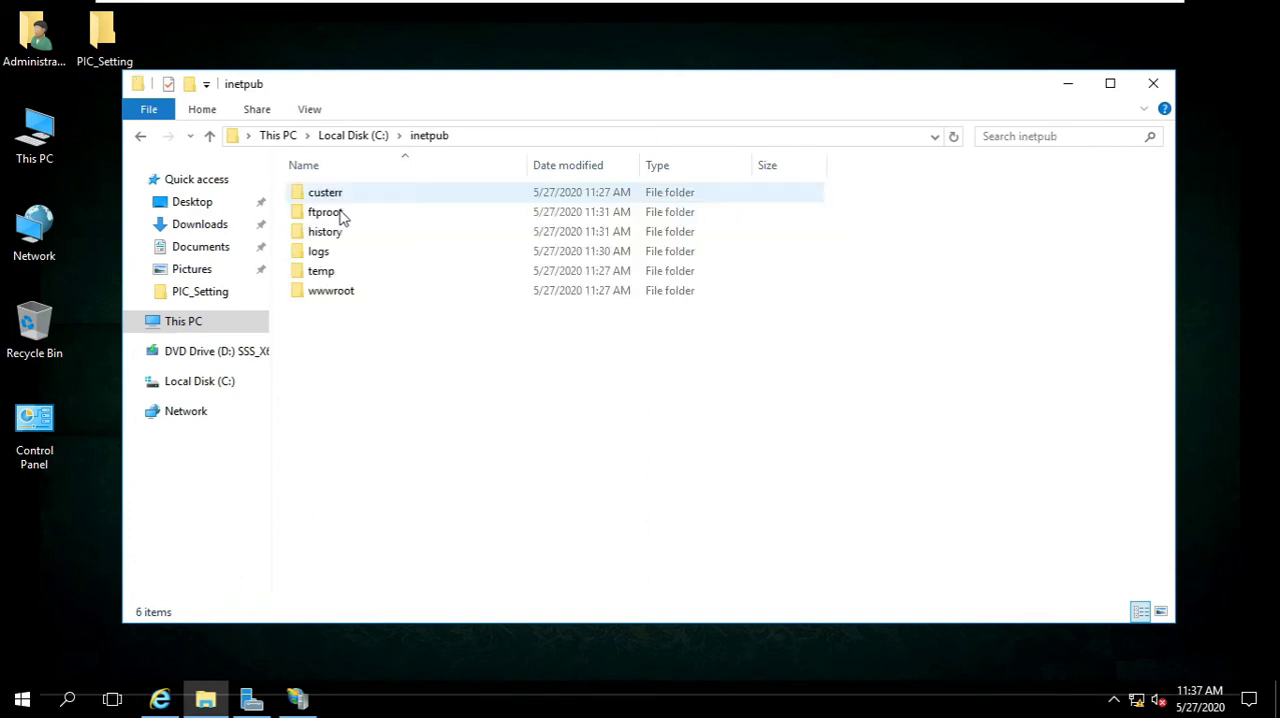
double_click(343, 291)
Open the iisstart HTML document from the wwwroot folder in Notepad
left_click(340, 197)
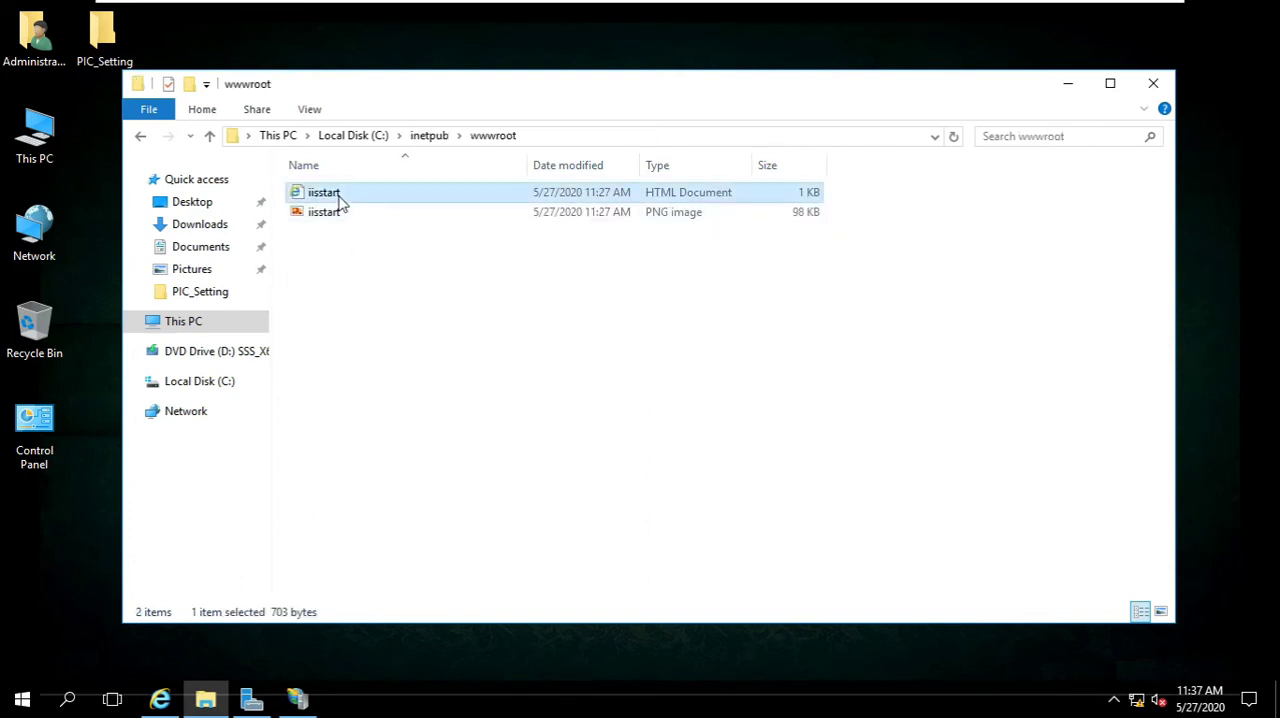
right_click(340, 200)
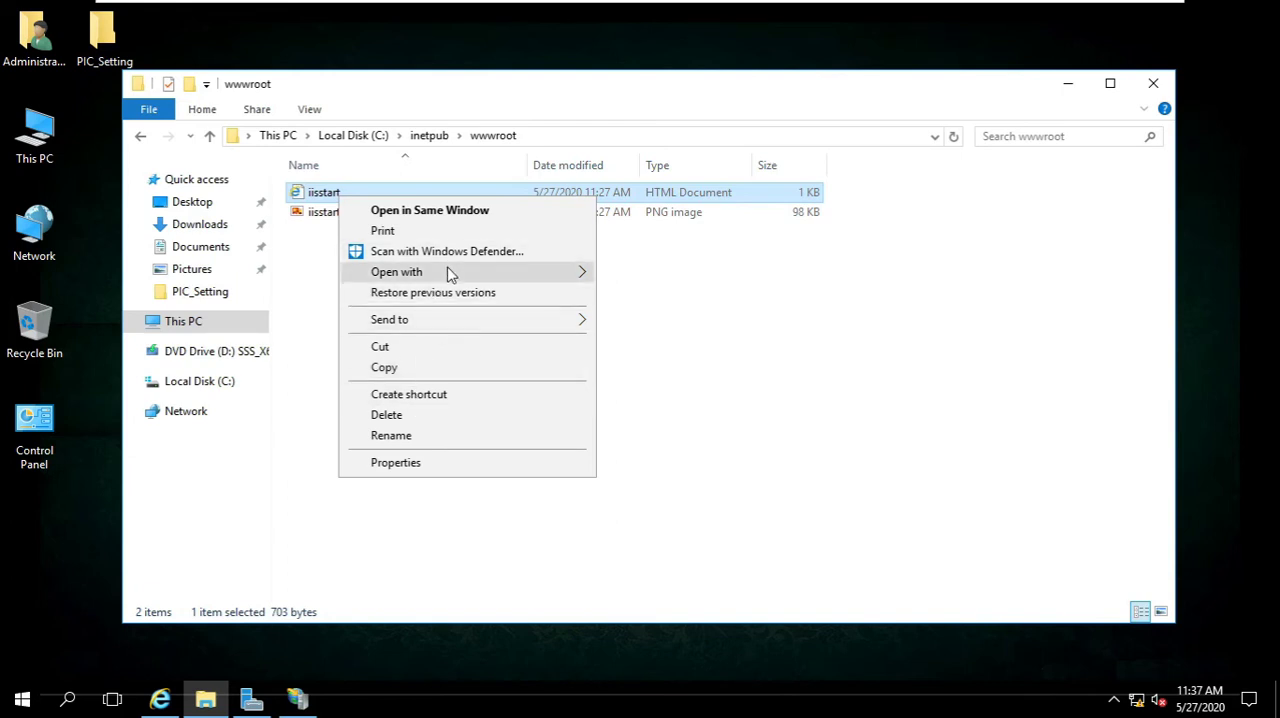
mouse_move(448, 272)
left_click(620, 315)
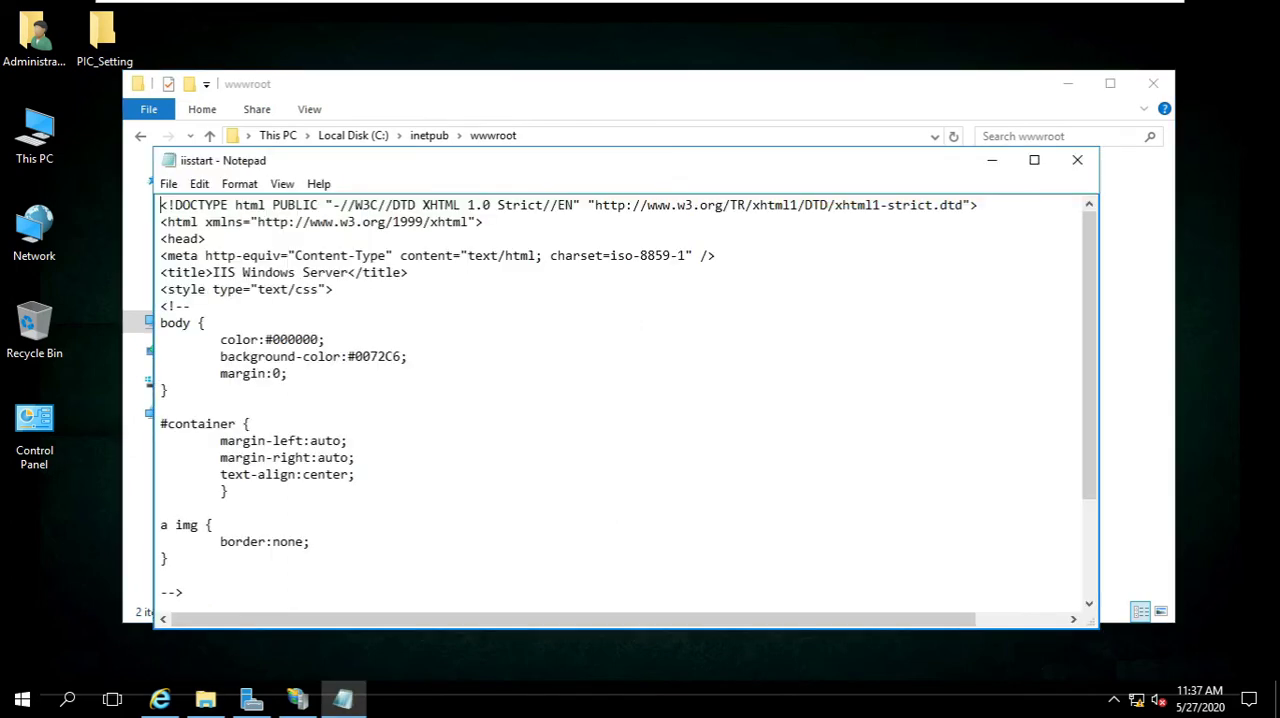
Clear the whole content of the iisstart file and enter an opening <html> tag and a closing </html> tag
key("ctrl+a")
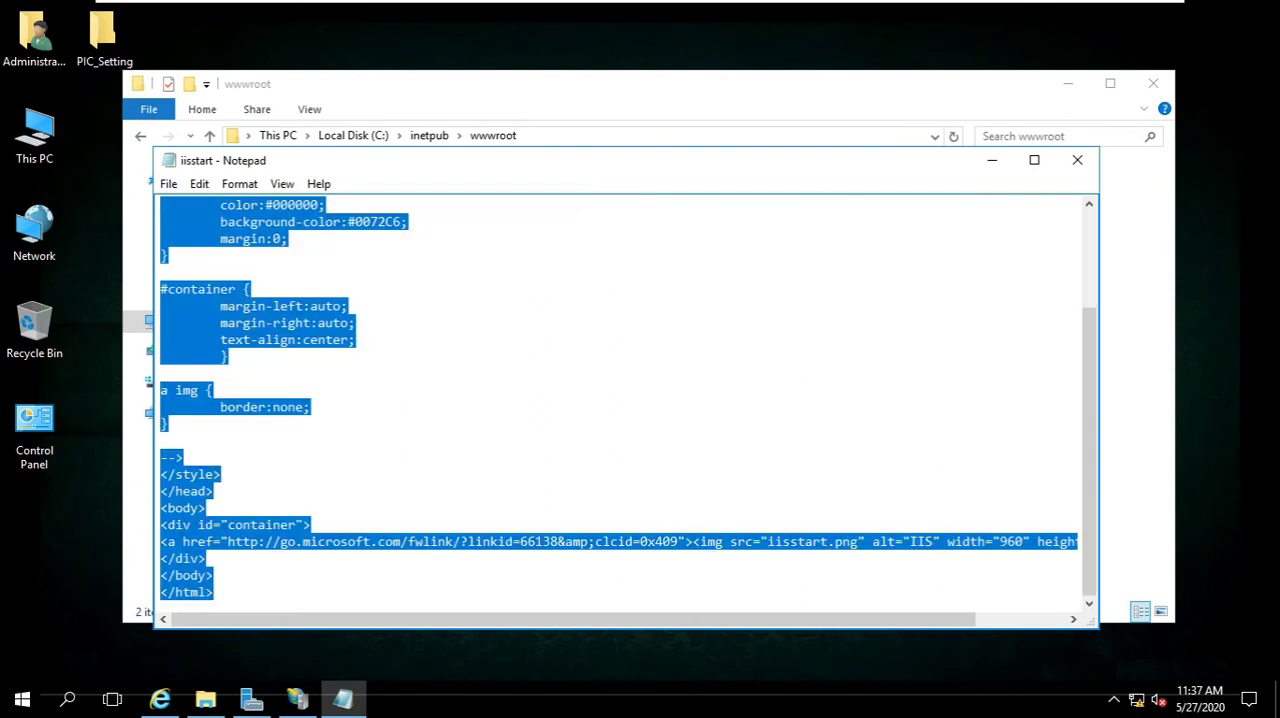
key("Delete")
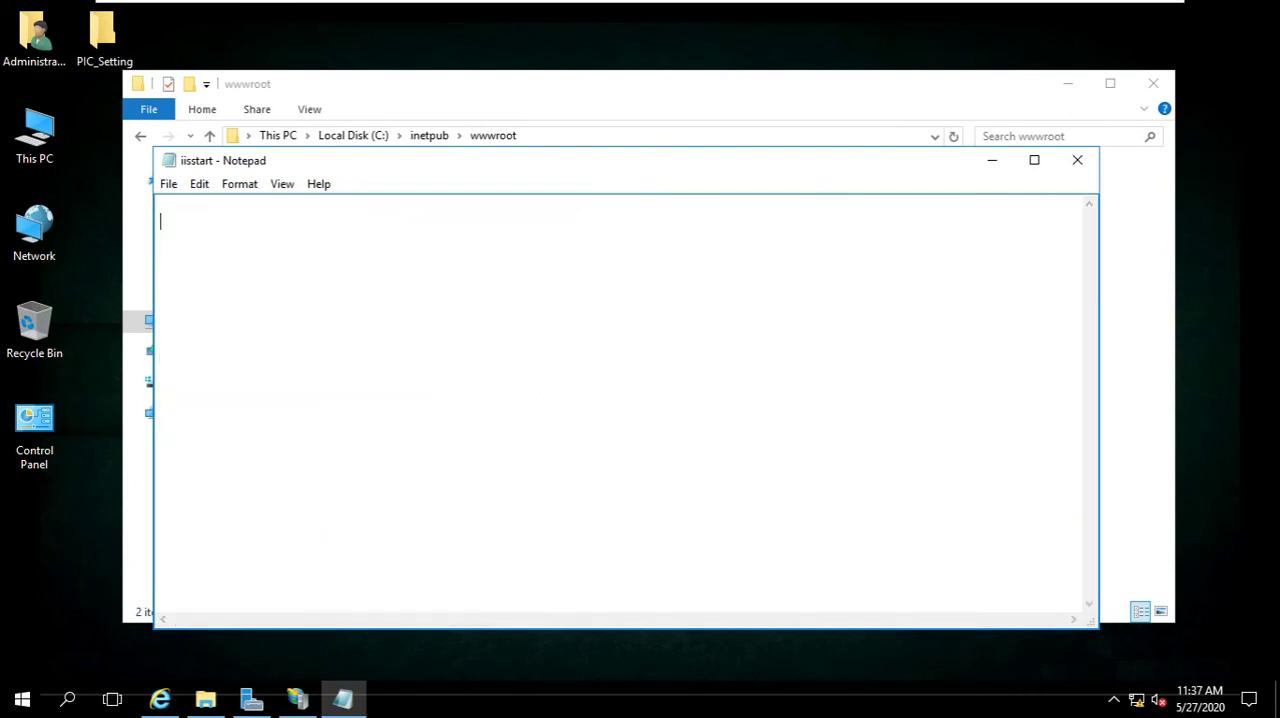
type("<>")
key("Left")
type("html")
key("Right")
key("Return")
type("<?")
key("BackSpace")
type(">")
key("Left")
type("/html")
Add an indented opening <Title> tag and, on the line below it, a closing </title> tag inside the html block
type("<>")
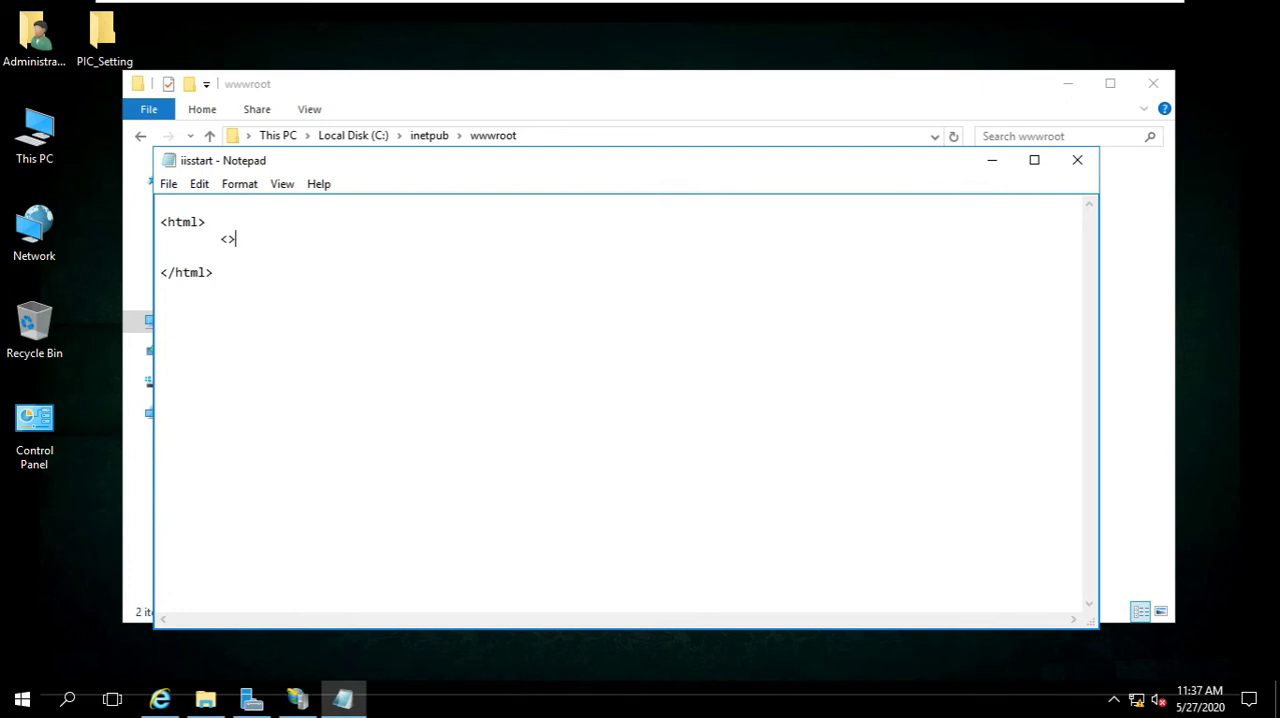
left_click(227, 239)
type("Title")
key("End")
key("Return")
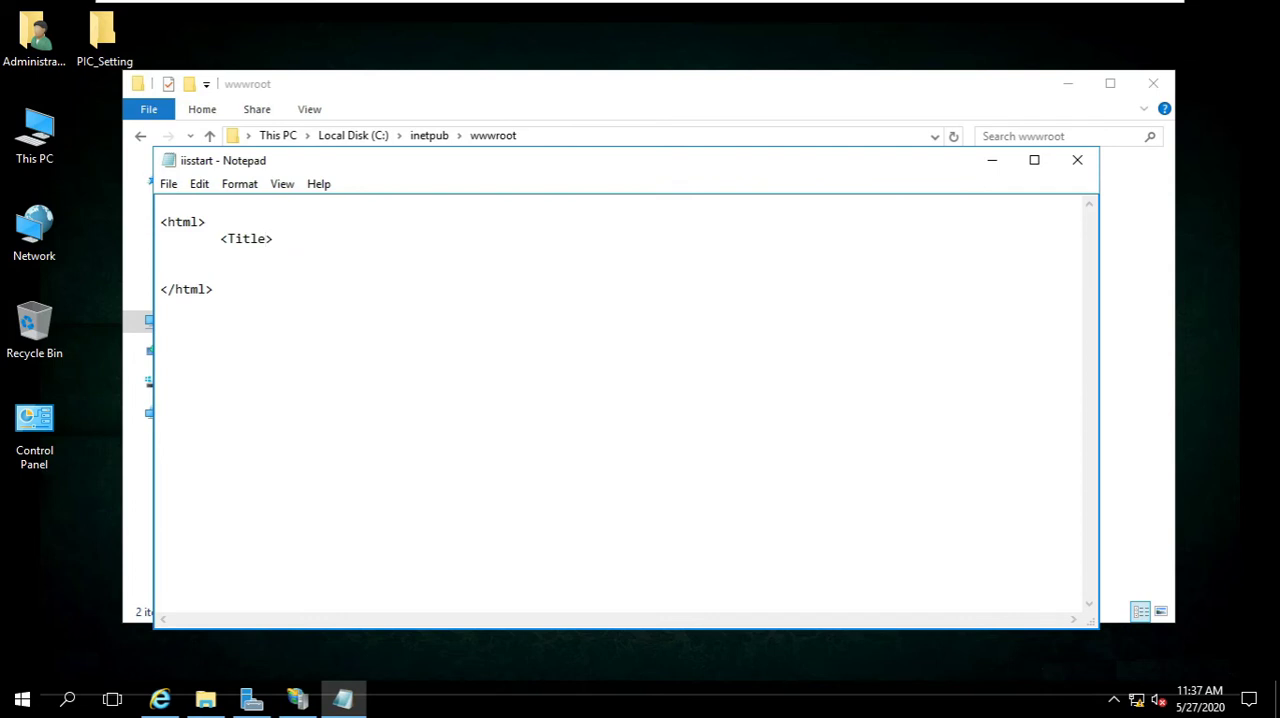
type("<>")
left_click(228, 256)
type("/")
type("t")
type("itle")
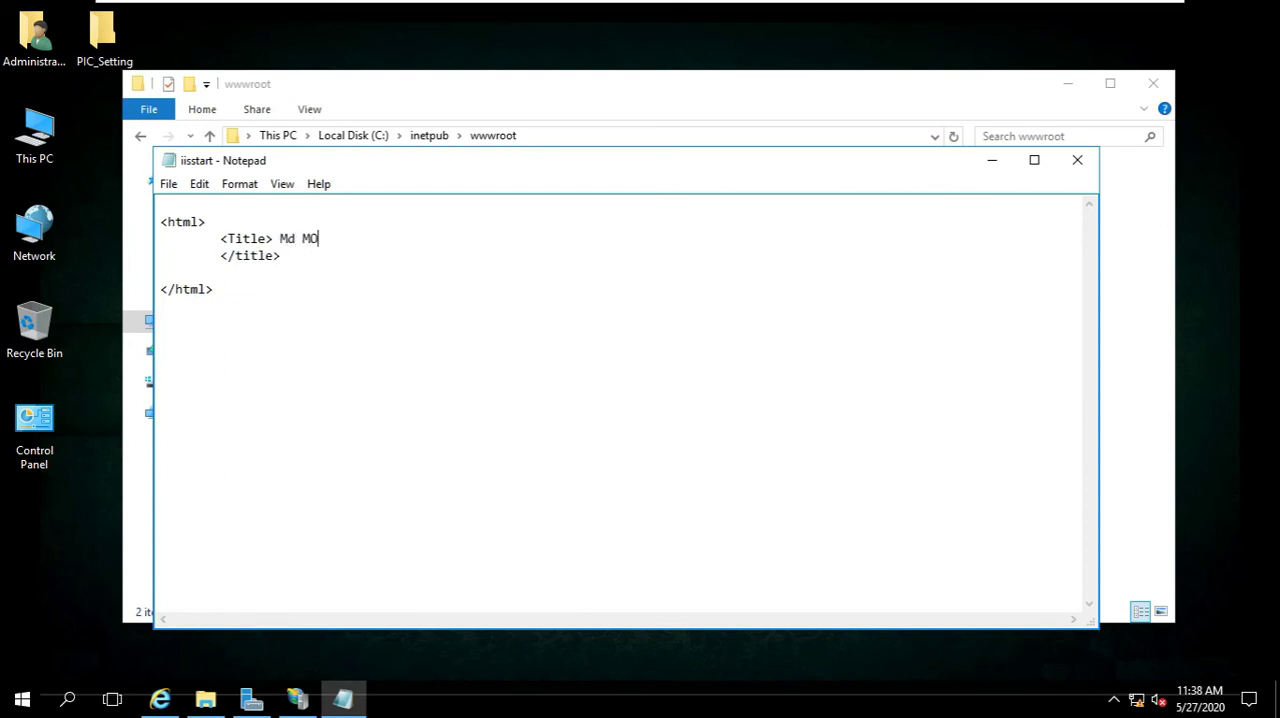
Enter the site owner's full name as the title text, followed by a line break
key("Return")
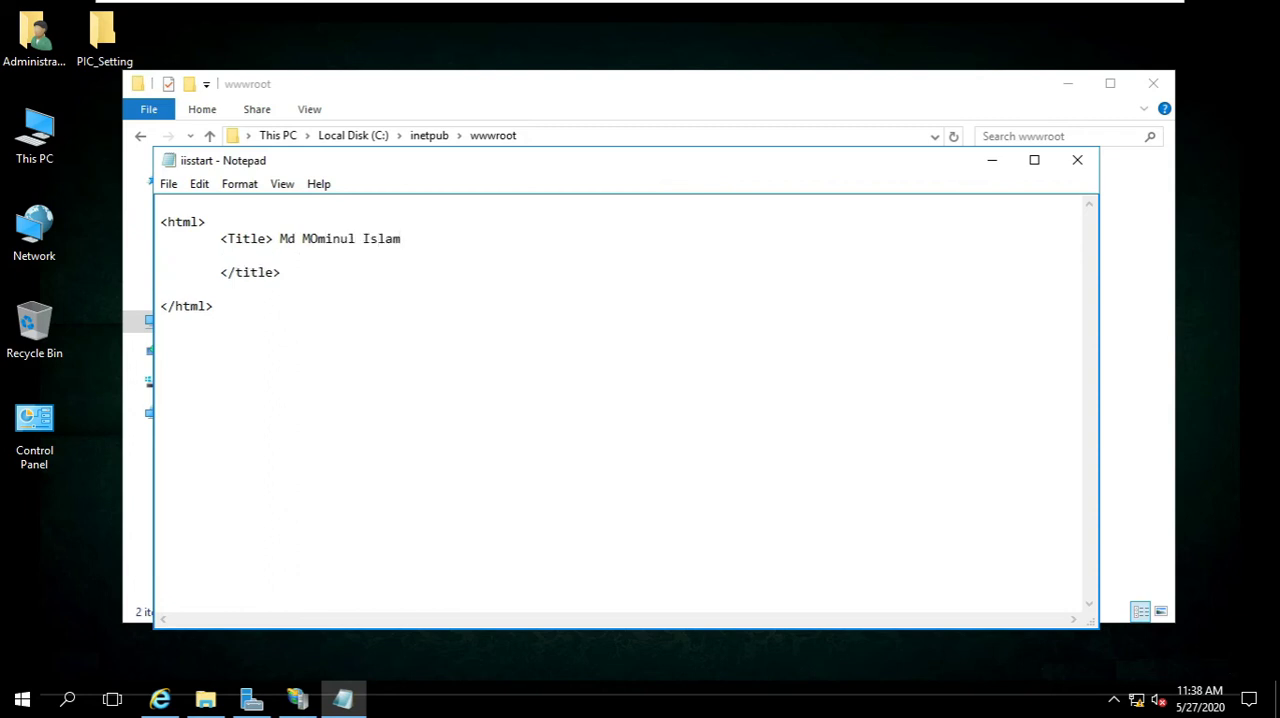
Add an <h1> heading with the site owner's full name, ended with </>, on the line above </html>
key("Return")
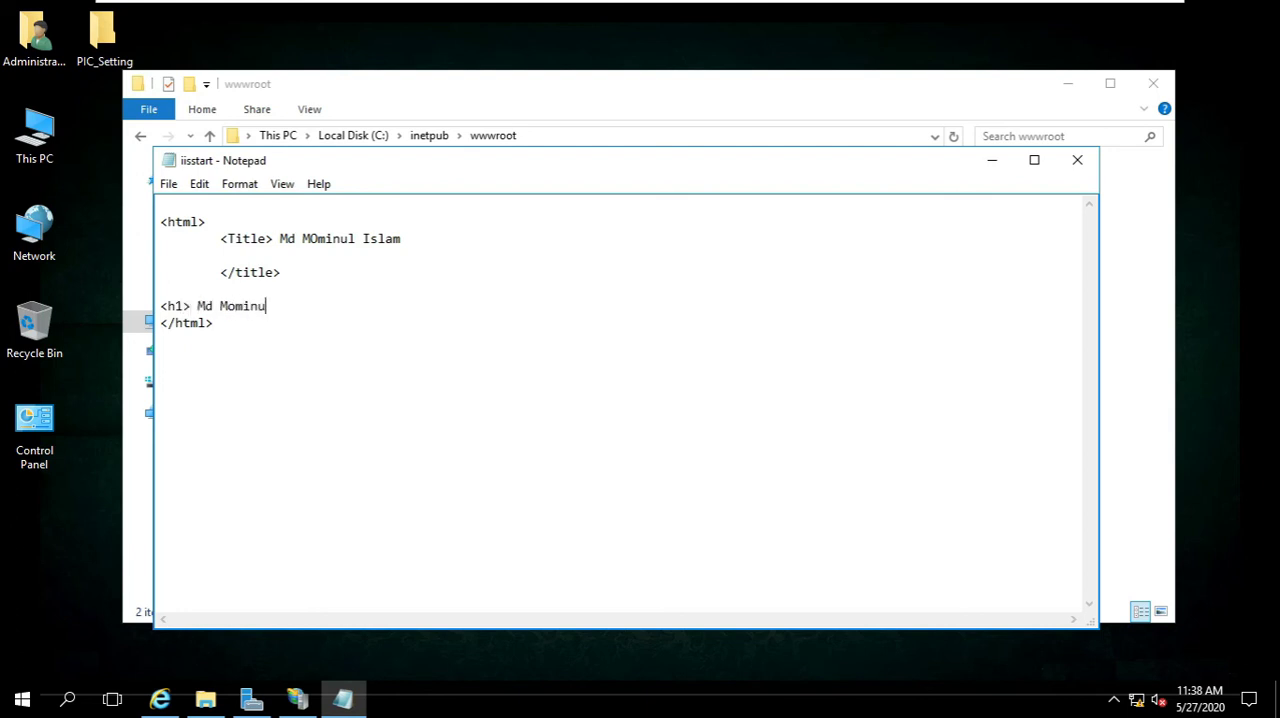
Save the iisstart file and minimize Notepad
left_click(168, 184)
left_click(205, 246)
left_click(1005, 166)
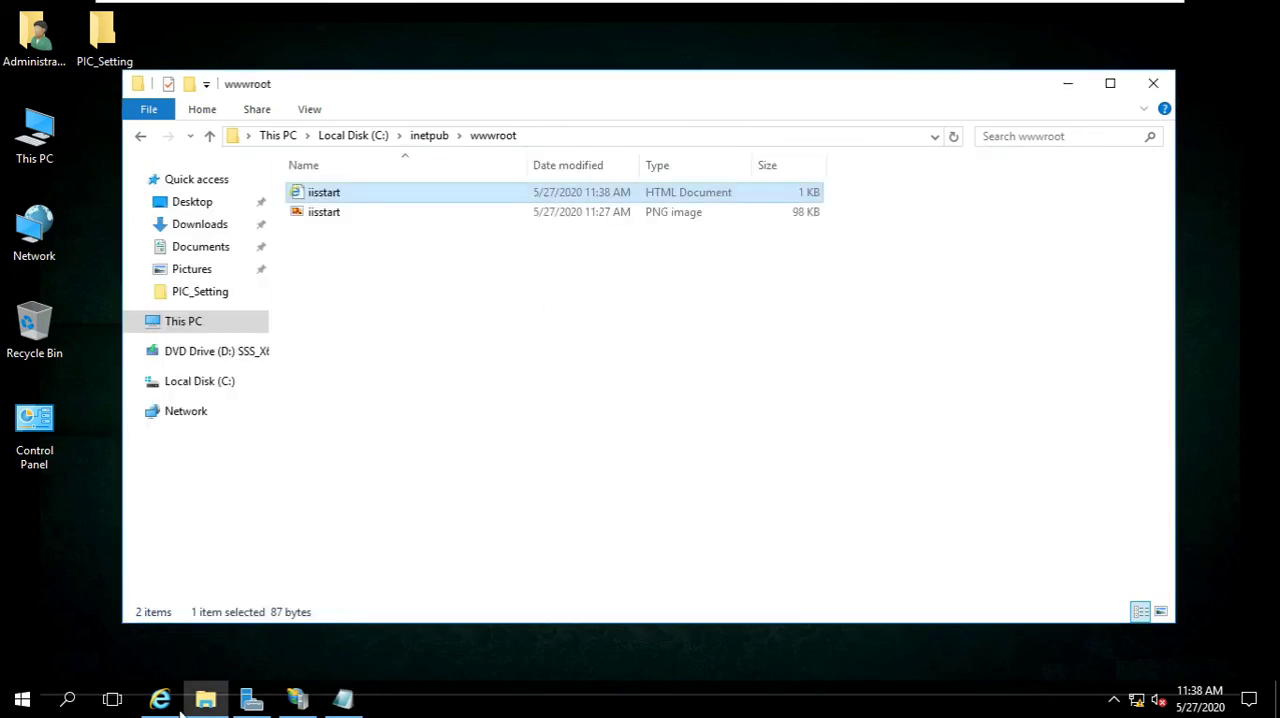
left_click(160, 700)
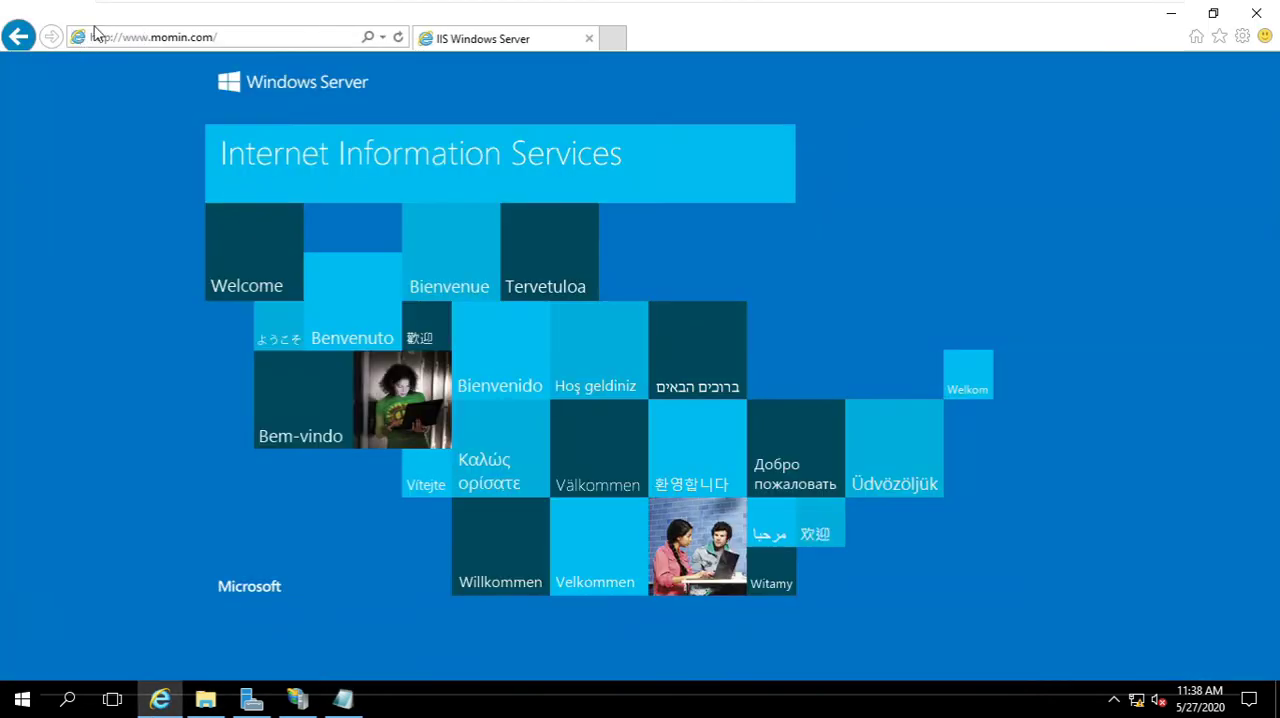
left_click(398, 40)
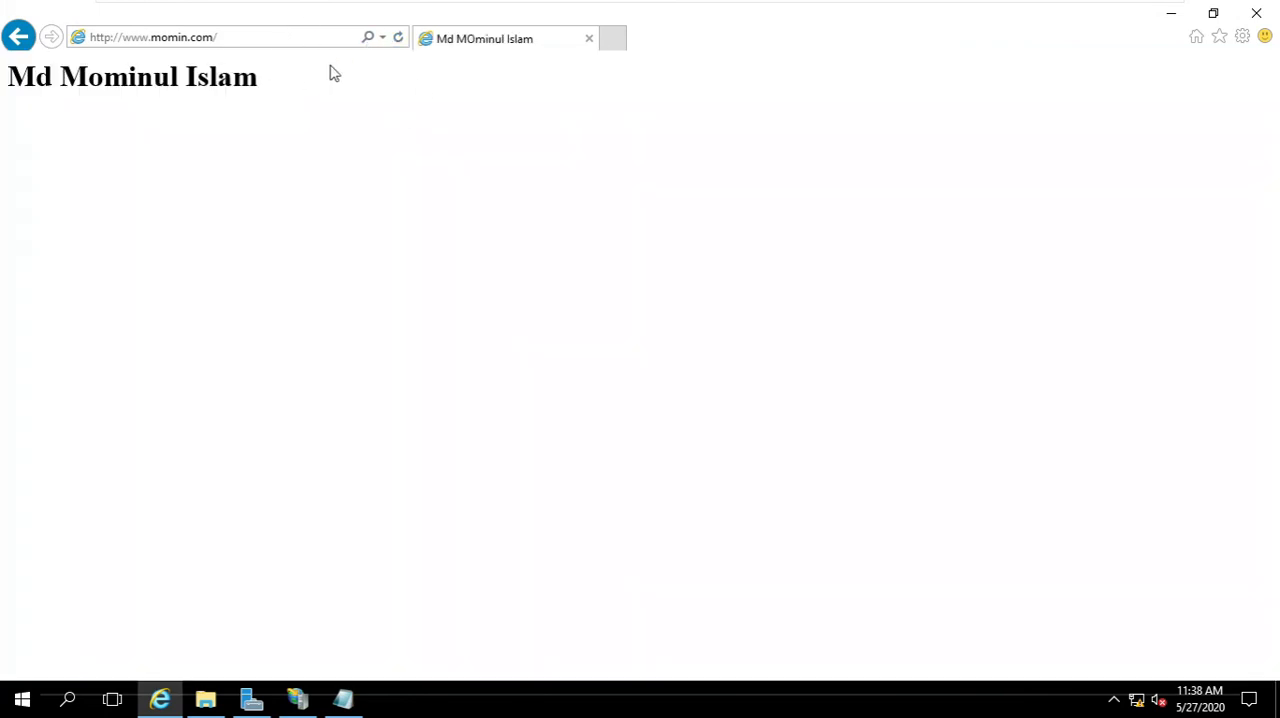
left_click(343, 700)
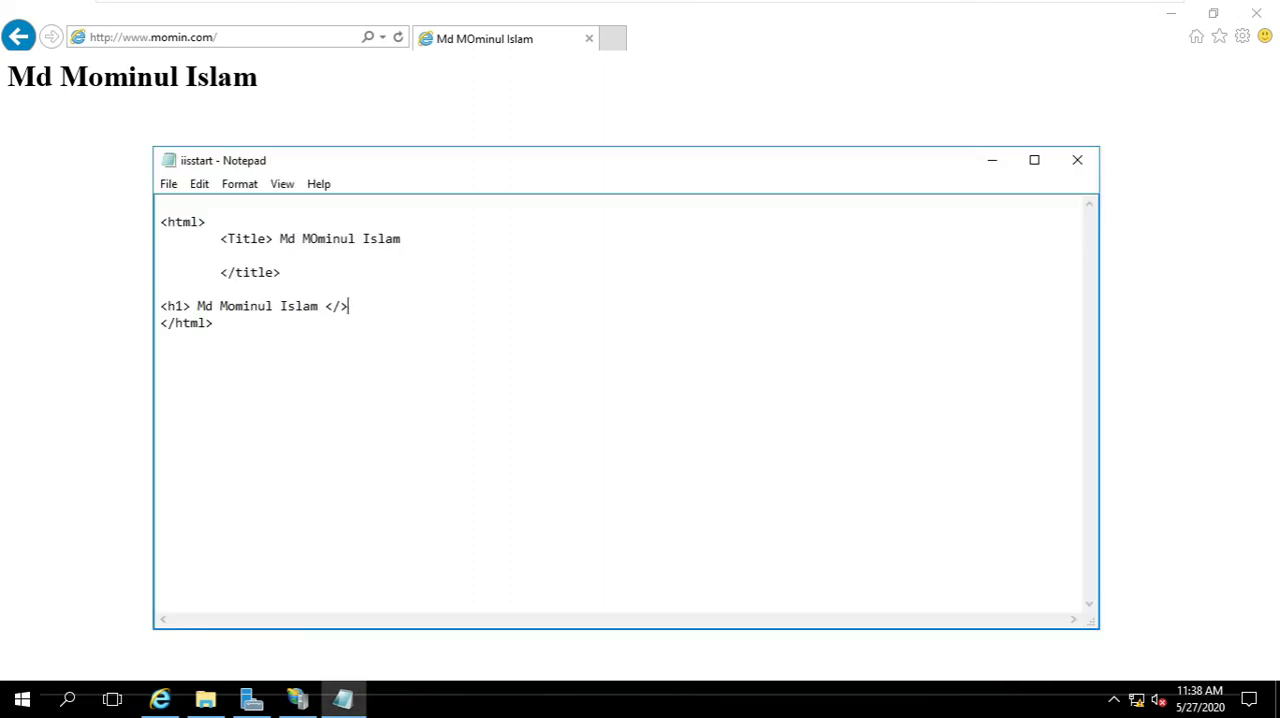
left_click(100, 120)
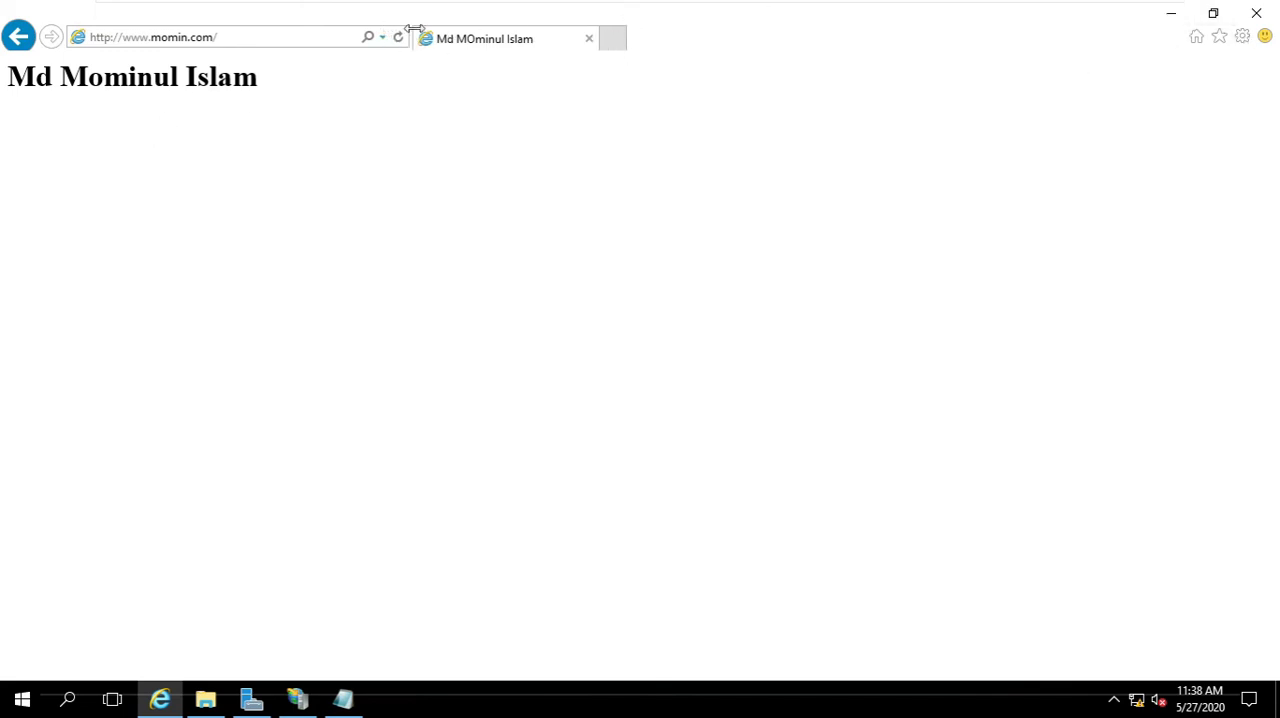
left_click(1258, 20)
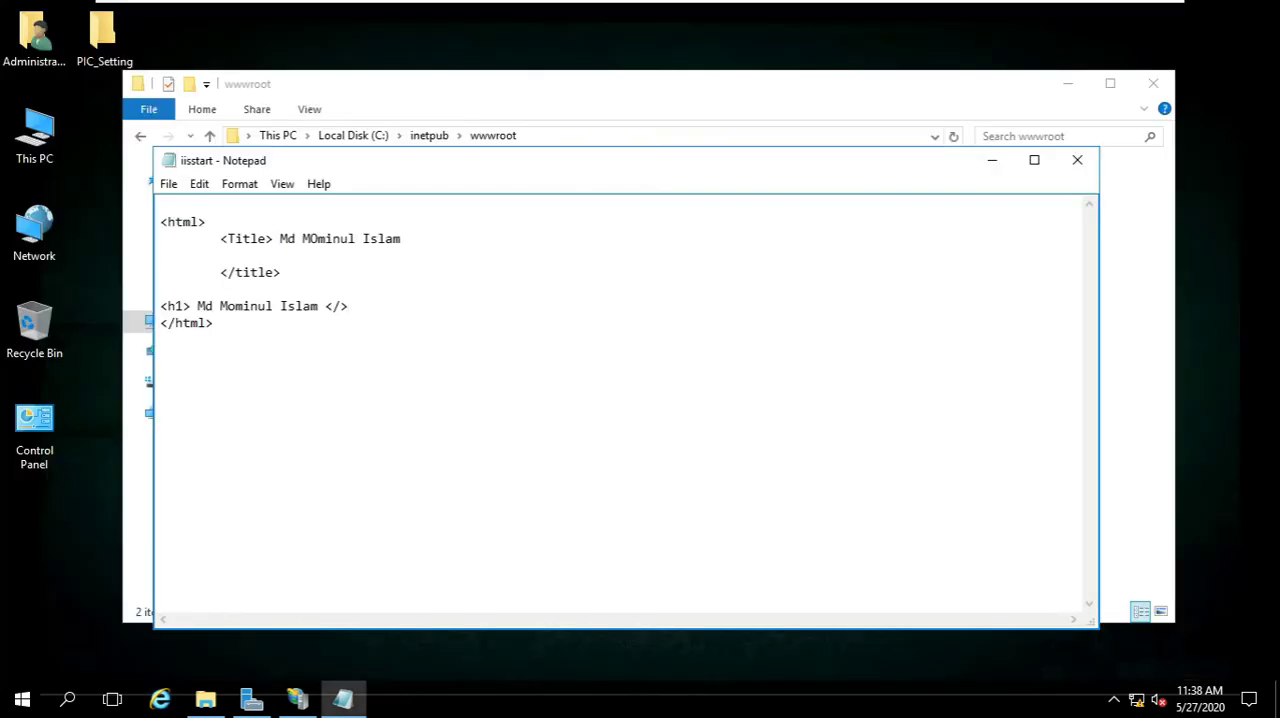
left_click(160, 699)
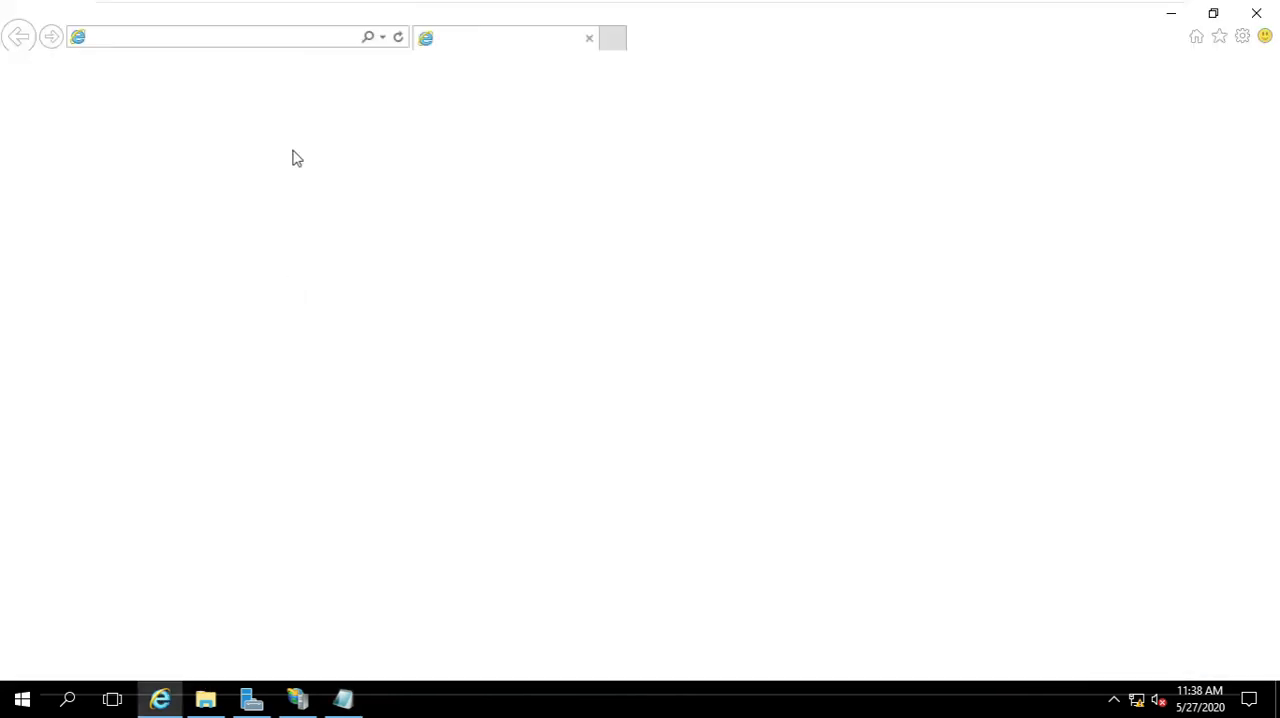
left_click(260, 40)
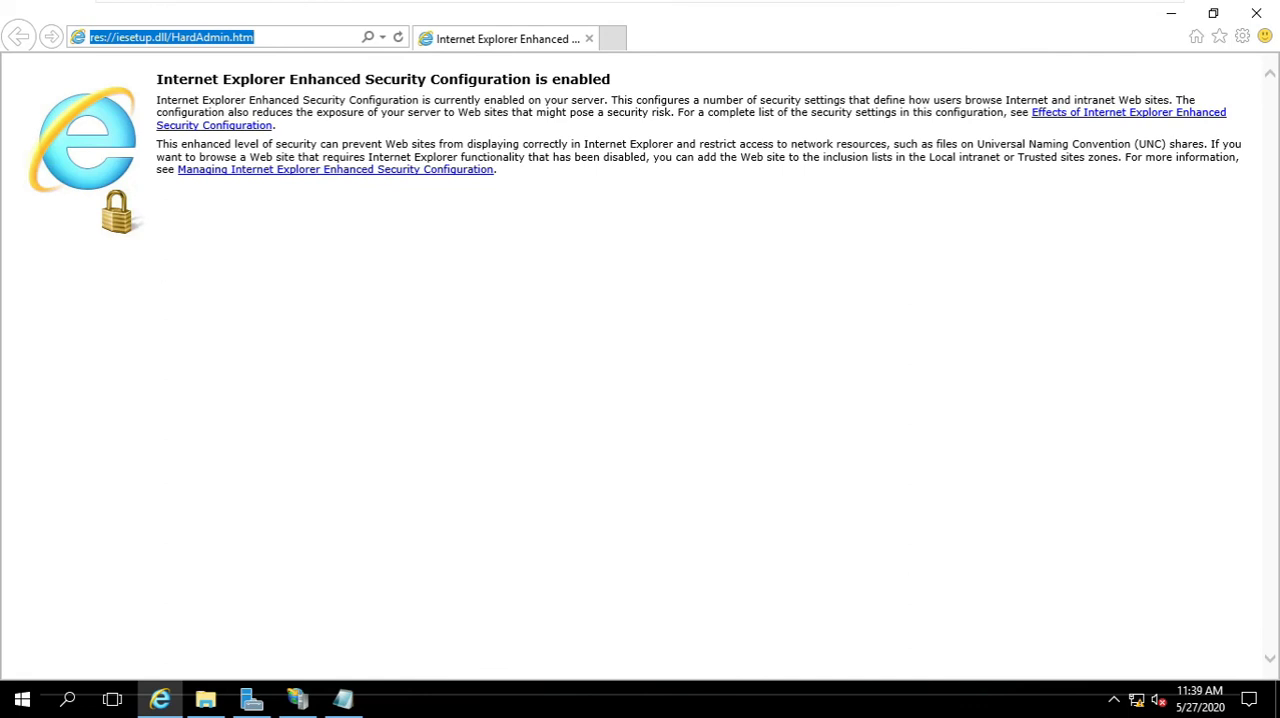
type("wwww")
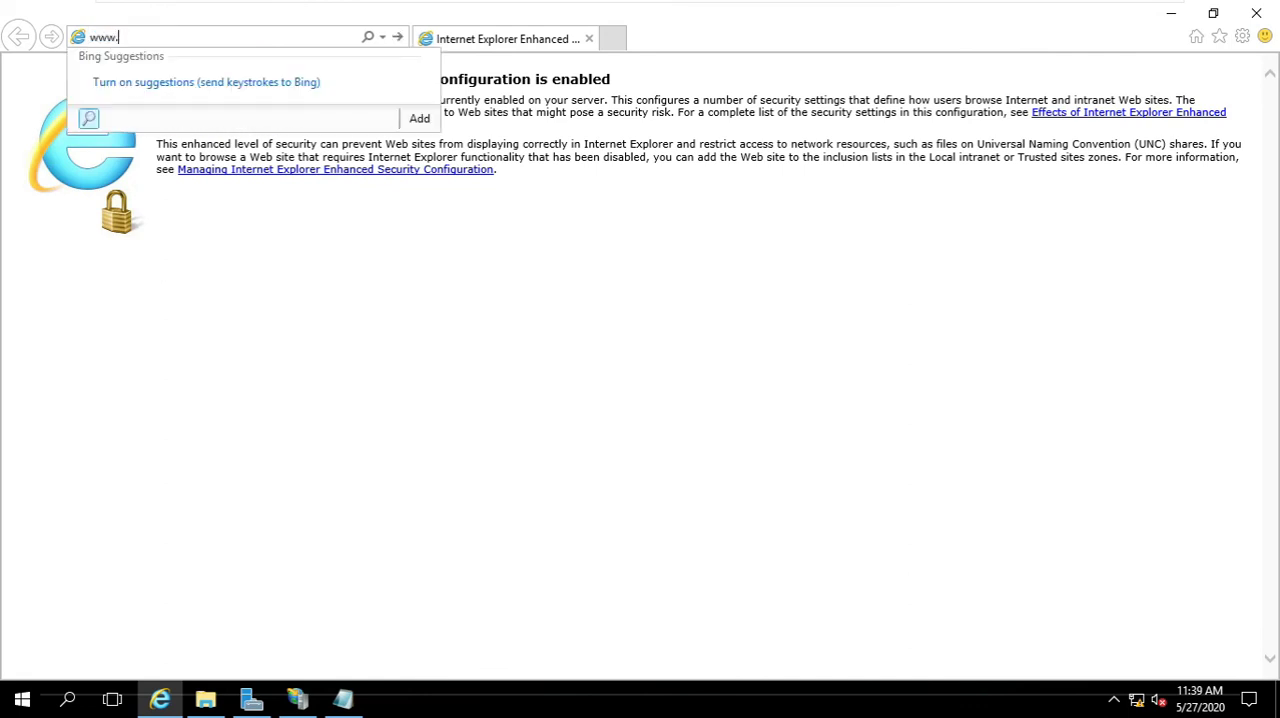
type("momin.com")
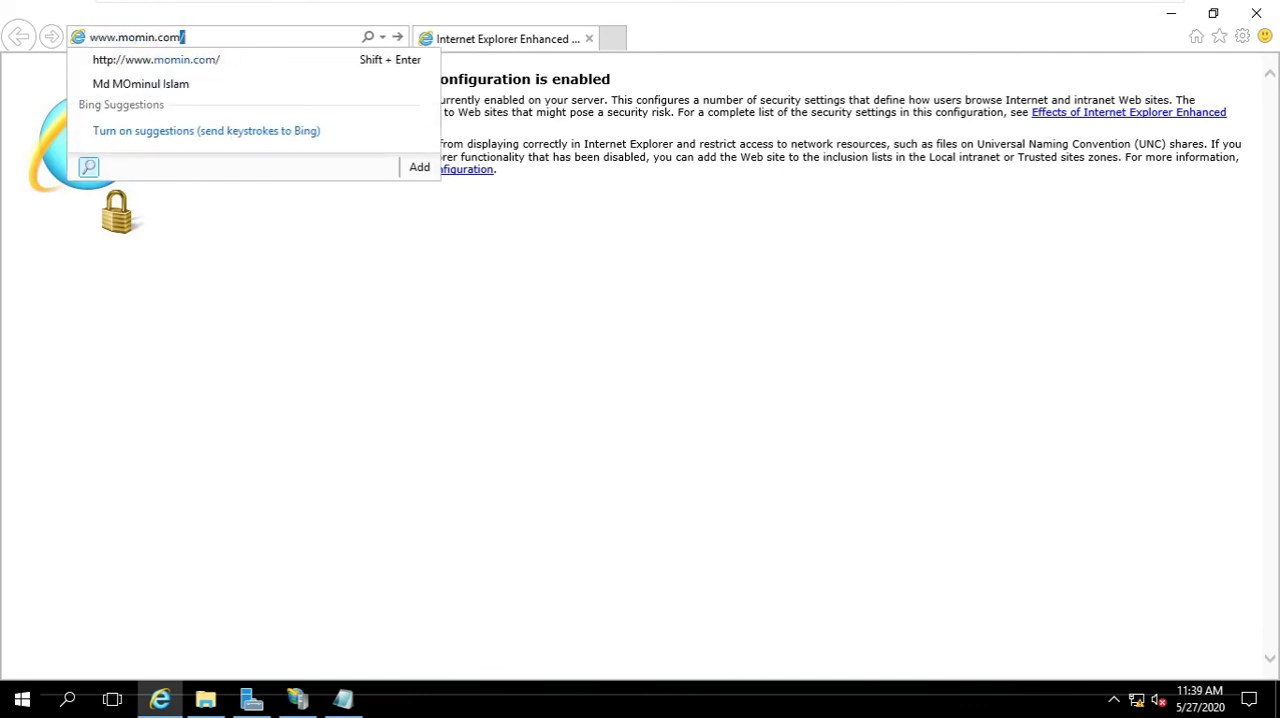
key("Return")
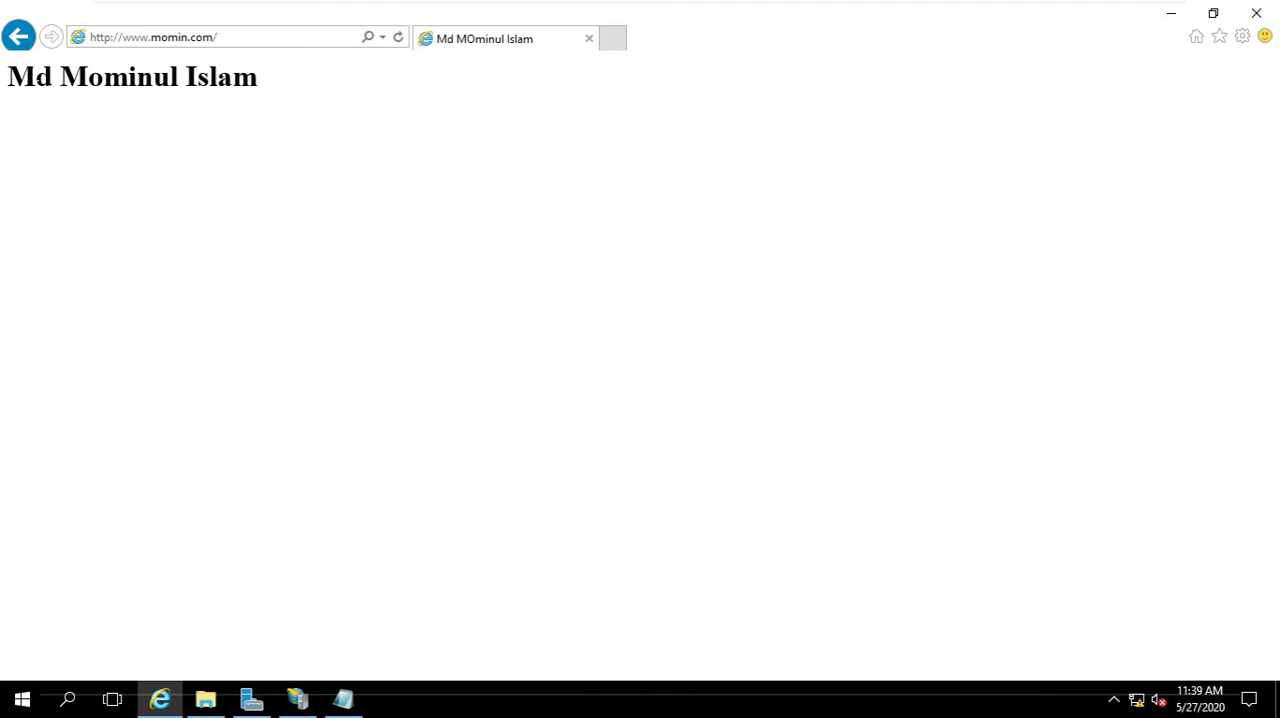
Check the page's heading and browse to 192.168.43.10 to test the same page by IP address
left_click_drag(8, 77, 260, 77)
left_click(280, 80)
left_click(303, 38)
type("192")
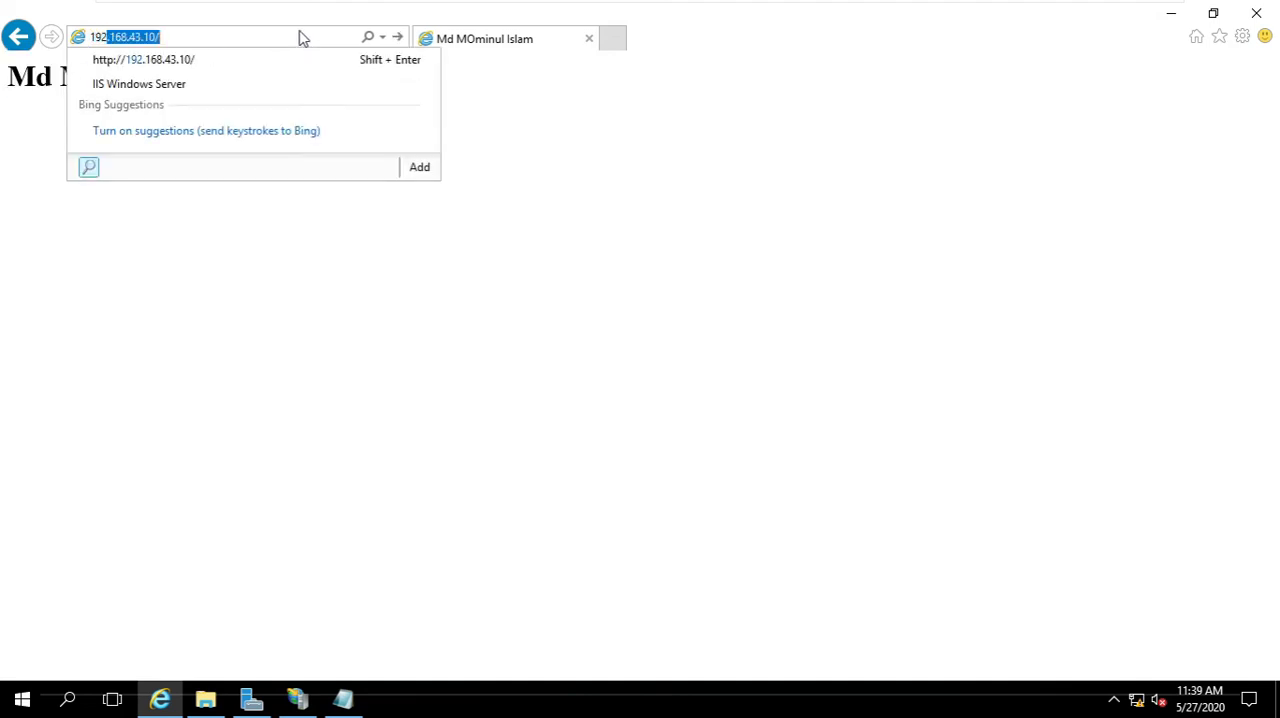
key("Return")
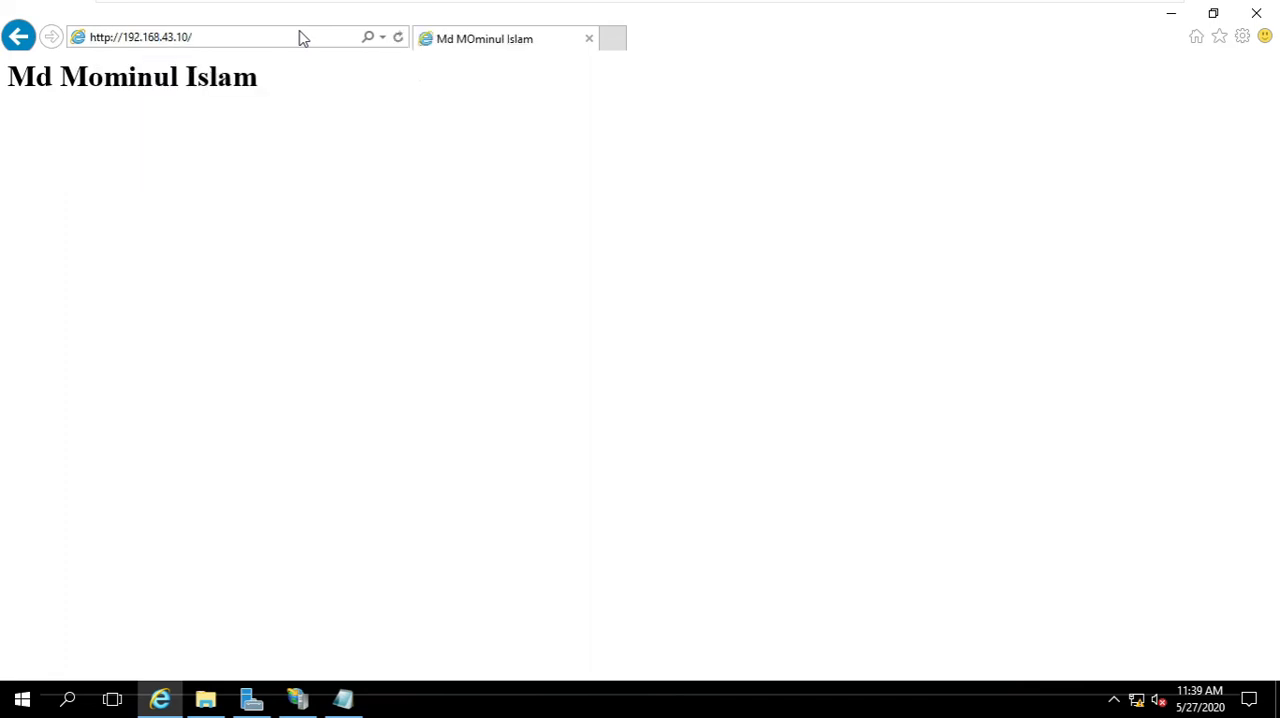
left_click_drag(259, 78, 153, 70)
left_click(326, 166)
Close Internet Explorer, Notepad and the wwwroot folder, and take VMware Workstation out of full screen and minimize it
left_click(1258, 14)
left_click(1076, 158)
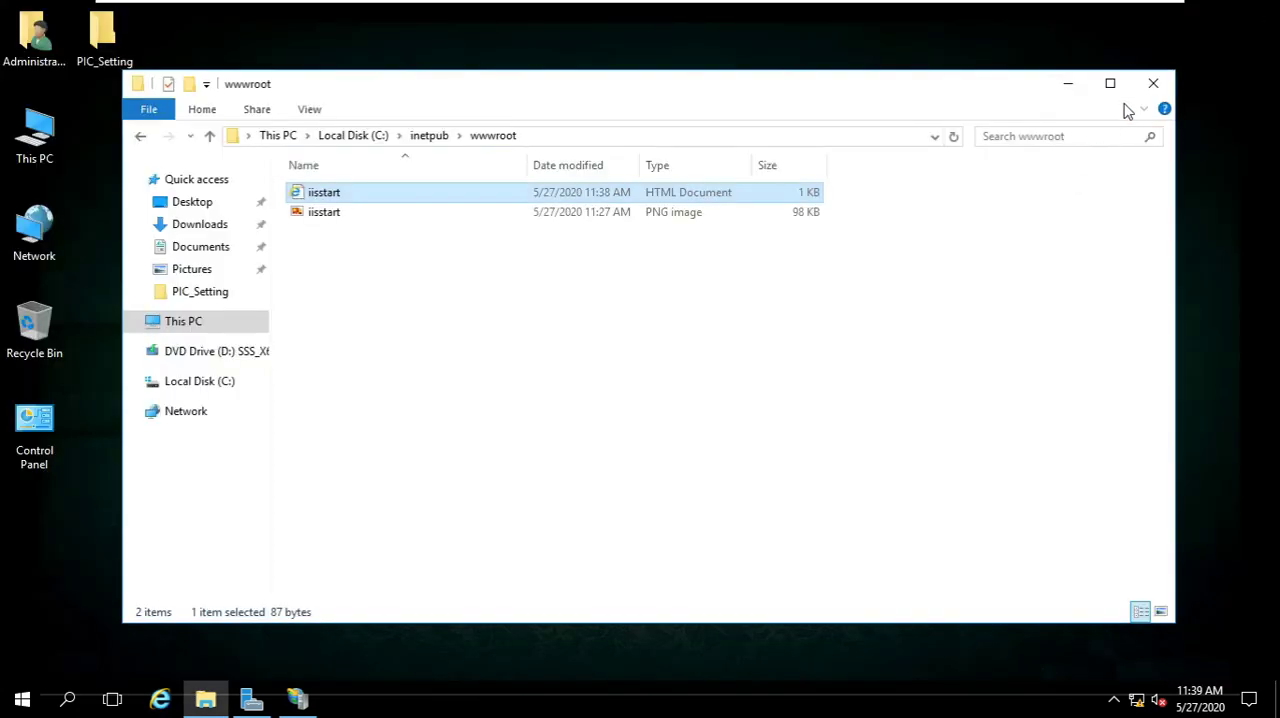
left_click(1153, 83)
key("ctrl+alt+Return")
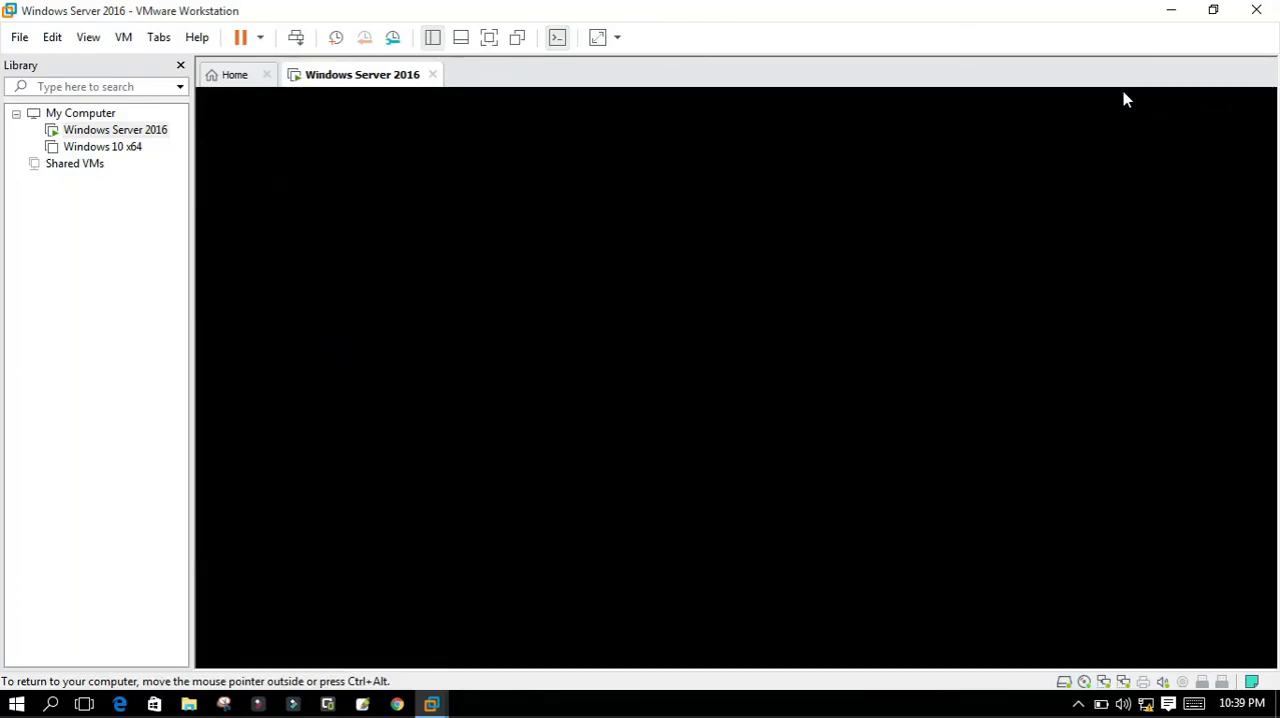
left_click(1171, 10)
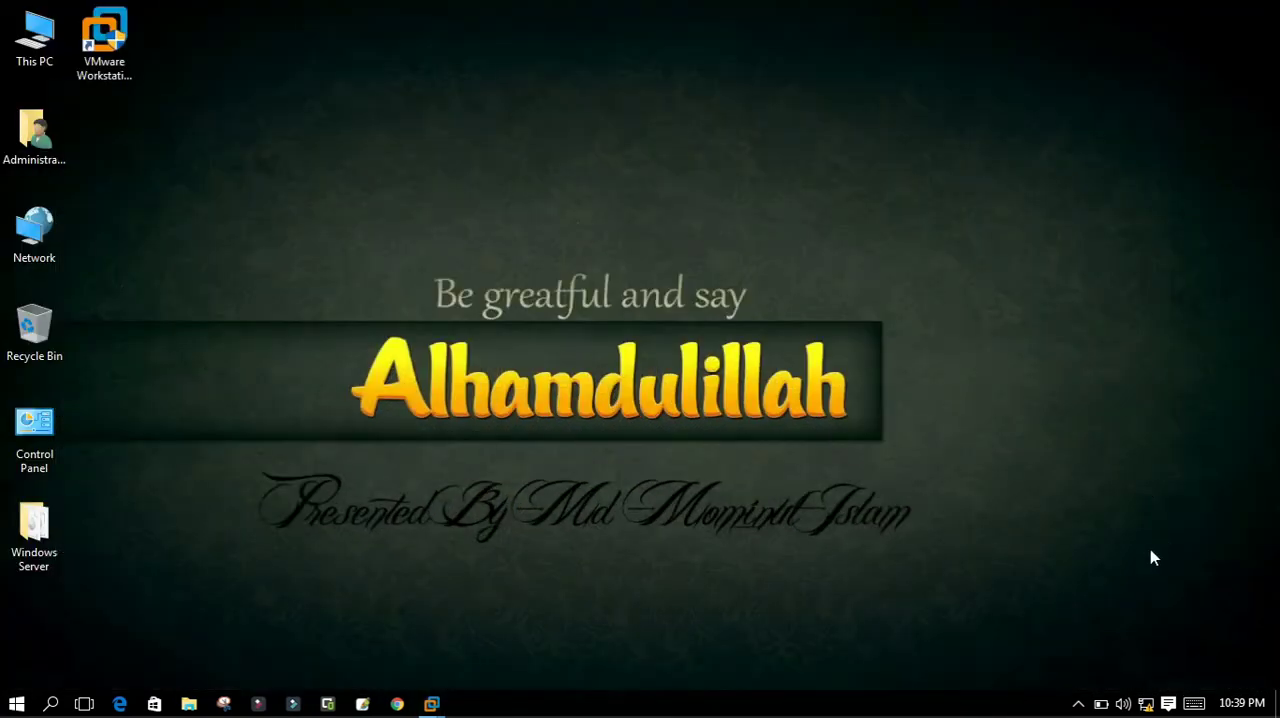